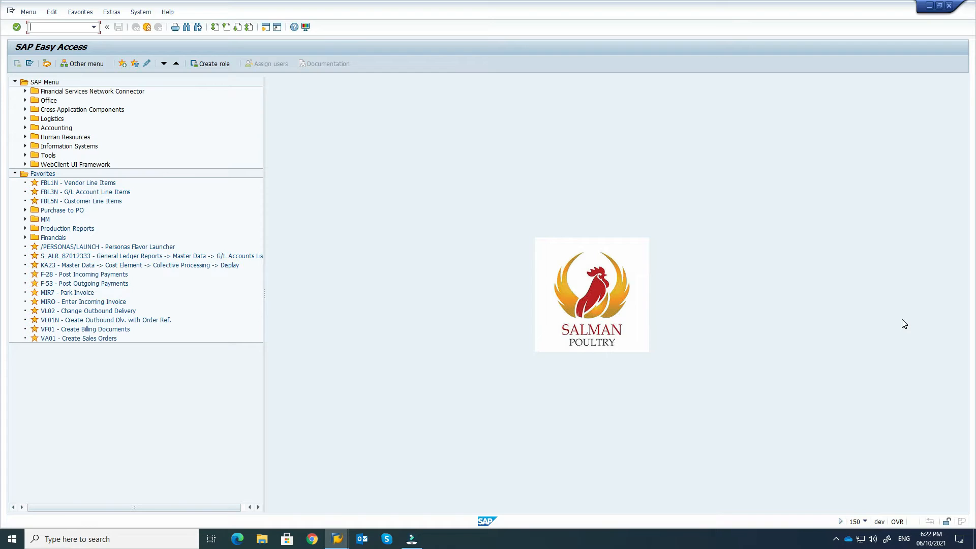
type("mmbe")
key("Return")
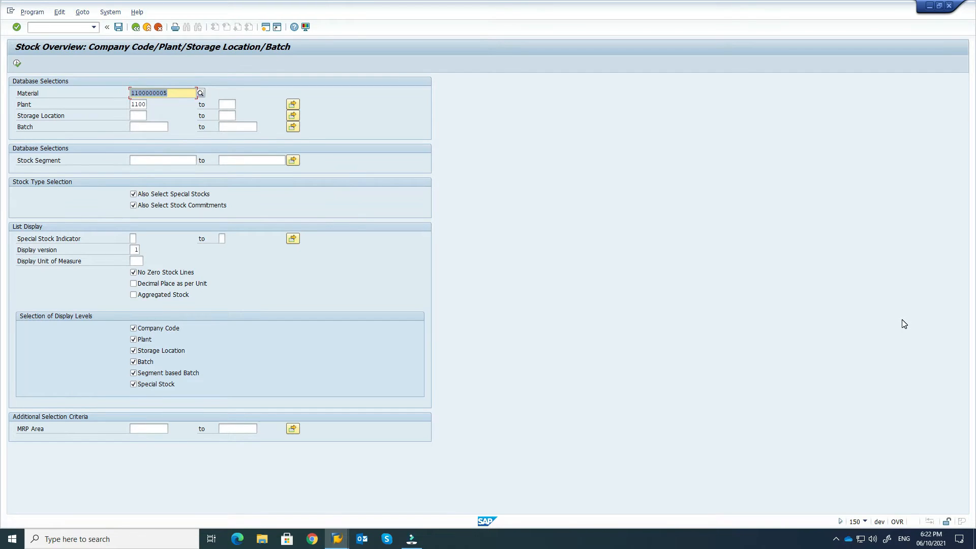
left_click_drag(180, 94, 63, 95)
key("BackSpace")
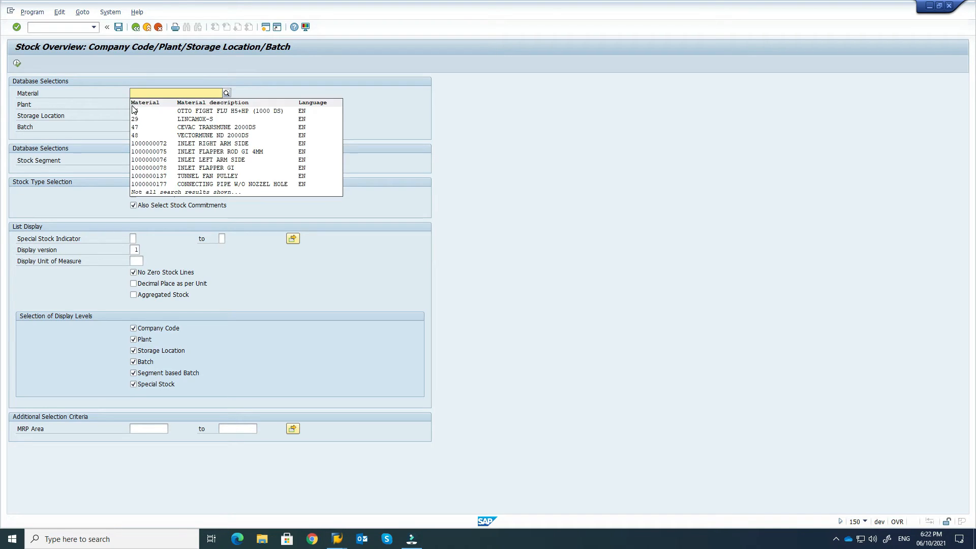
type("hsd")
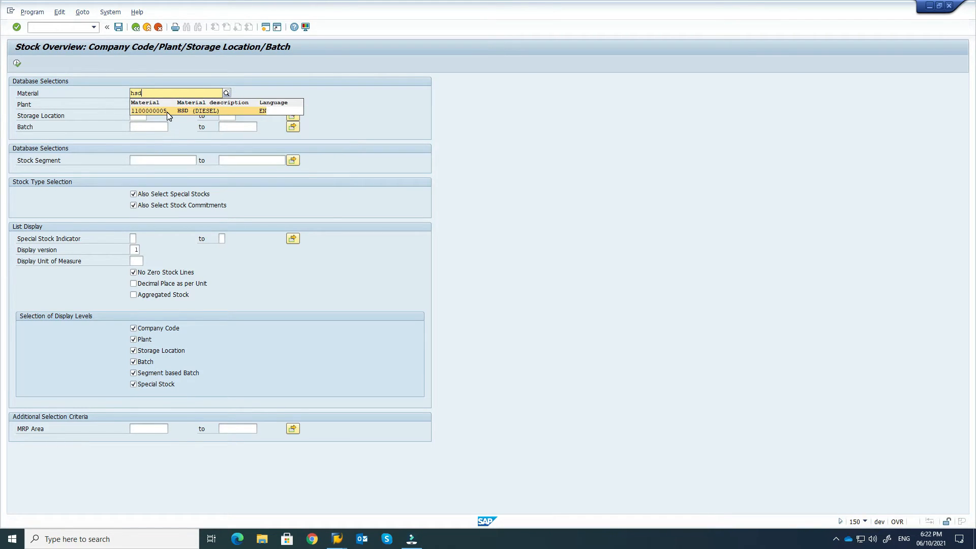
left_click(167, 112)
- Choose plant 1100 BREEDER-BE BE JAN from the value list and run the stock overview
left_click_drag(131, 105, 151, 109)
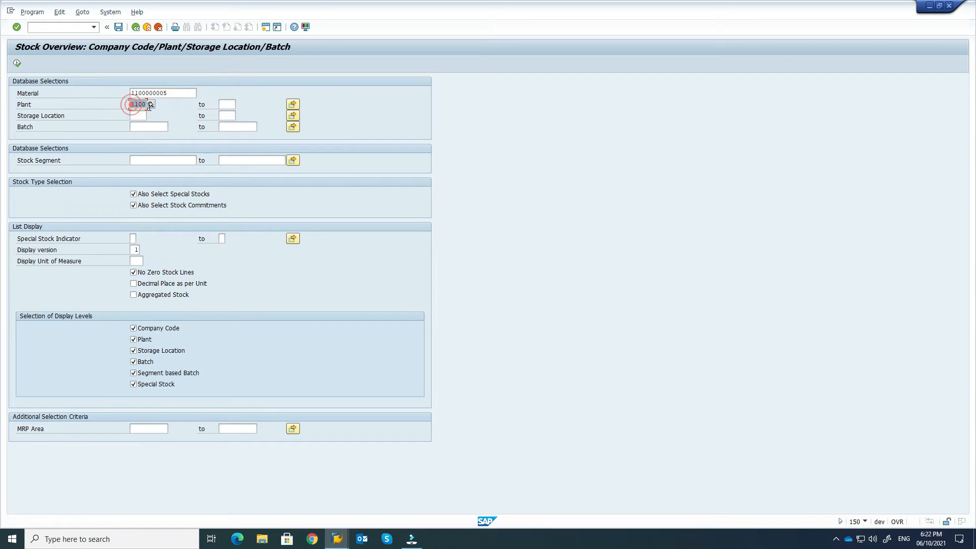
key("Delete")
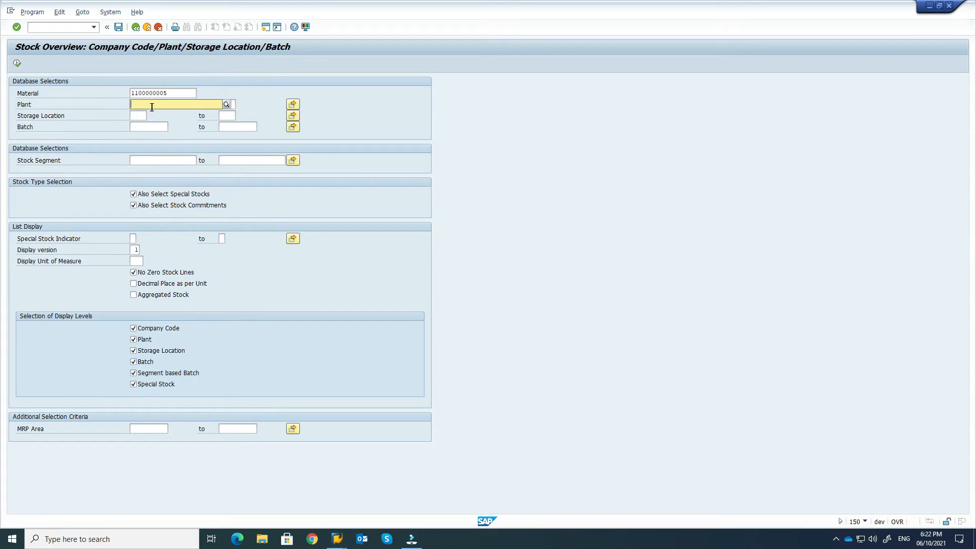
left_click(227, 105)
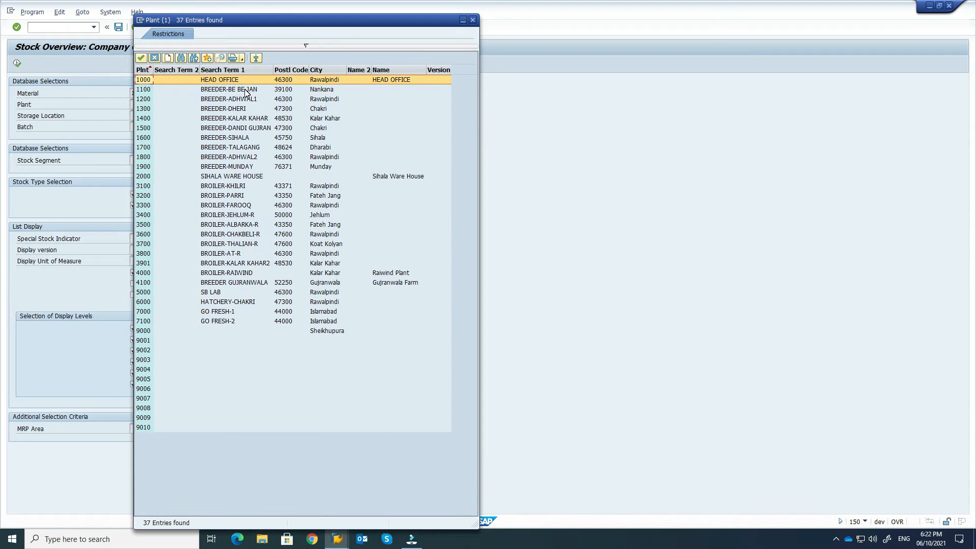
double_click(246, 91)
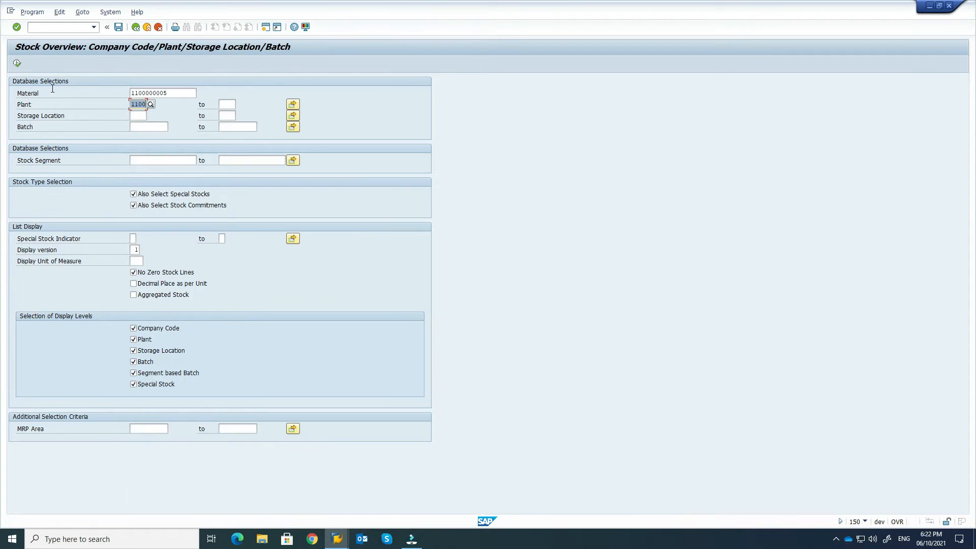
left_click(18, 65)
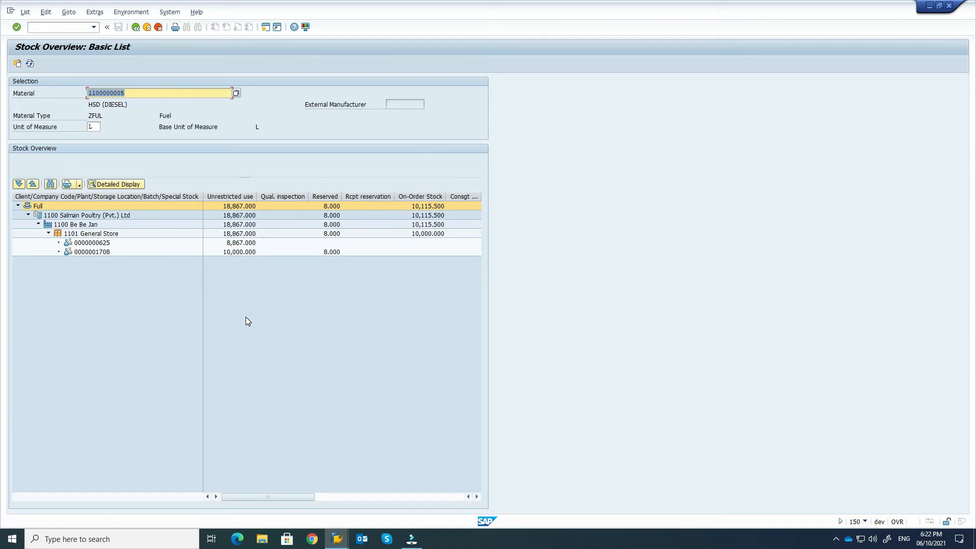
- Examine the batches under storage location 1101 General Store and compare their unrestricted-use quantities
left_click(47, 236)
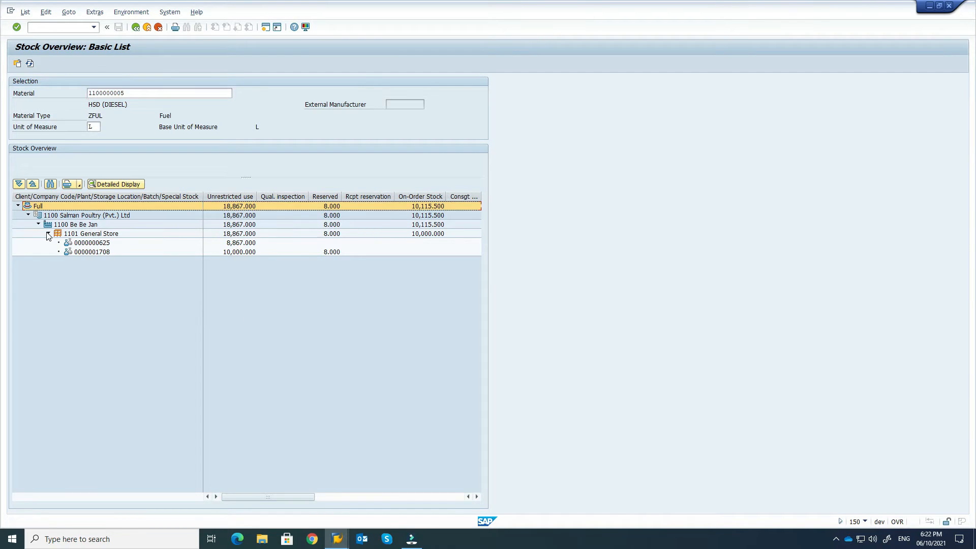
left_click(47, 235)
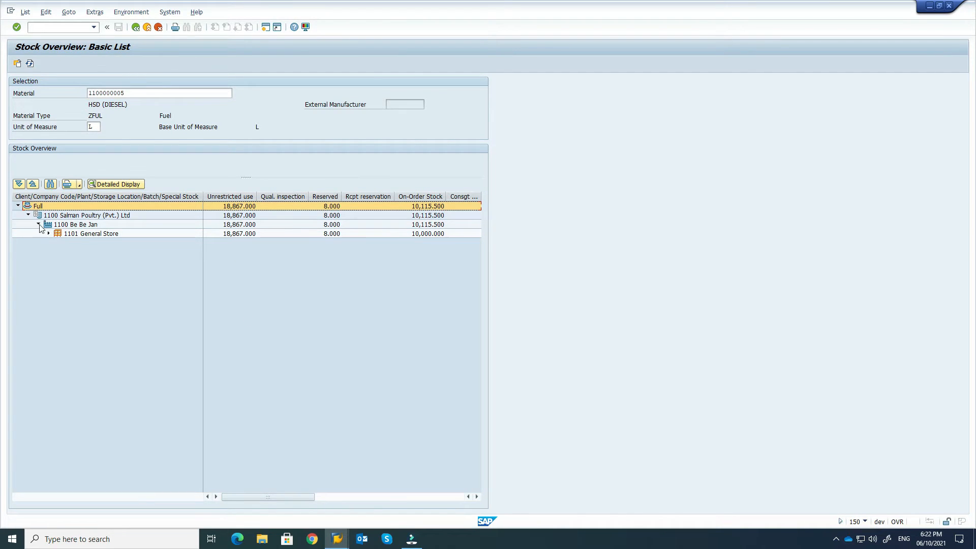
left_click(48, 233)
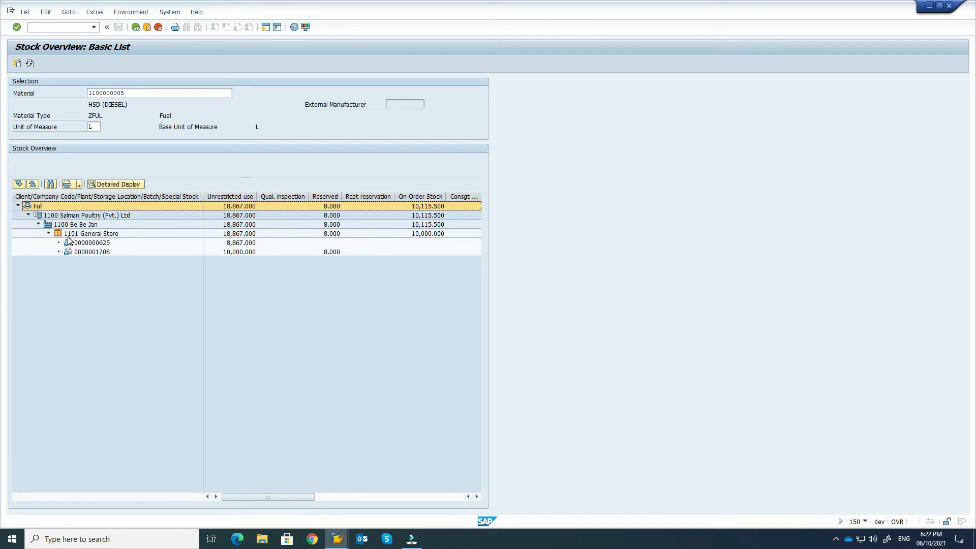
left_click(104, 244)
left_click(103, 252)
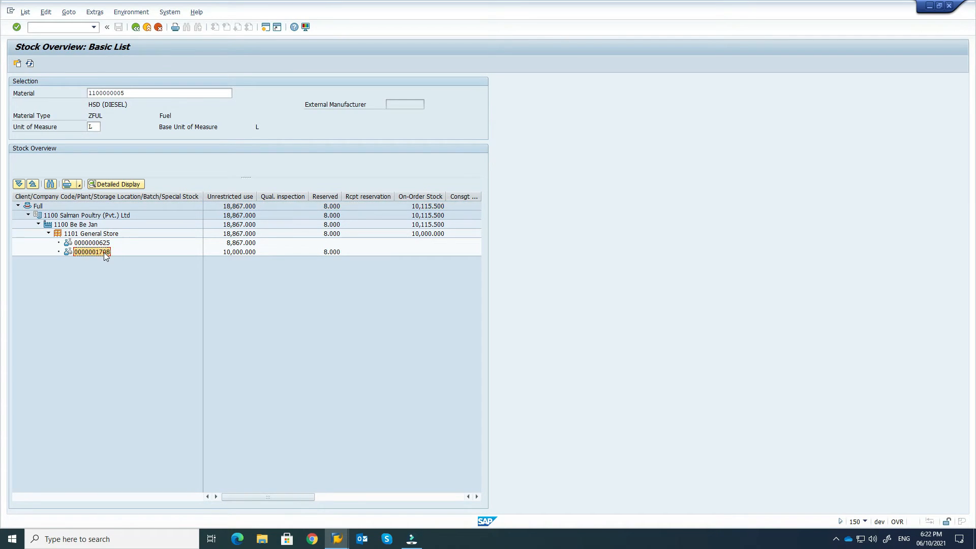
left_click(236, 243)
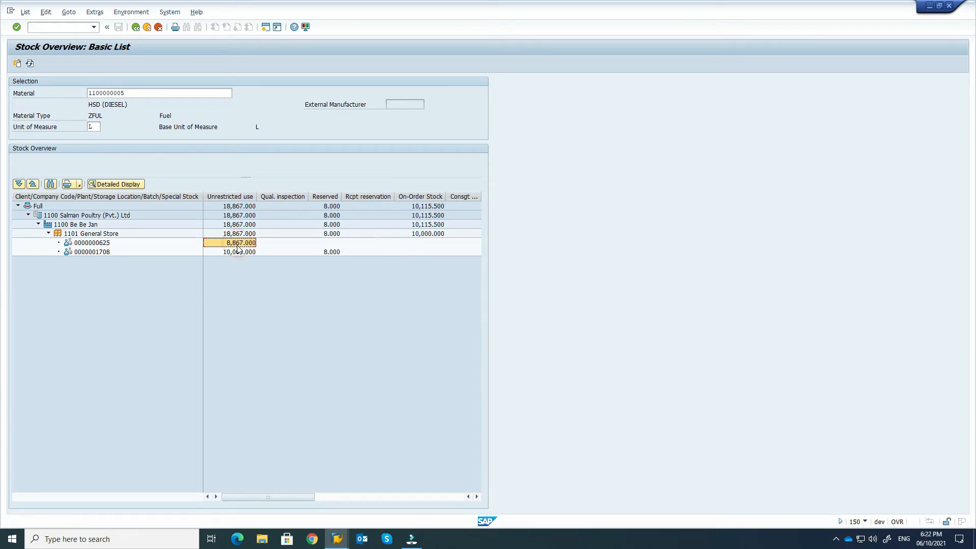
left_click(233, 252)
left_click(235, 244)
left_click(237, 252)
left_click(236, 243)
left_click(233, 252)
left_click(236, 244)
left_click(237, 252)
left_click(236, 244)
- Open a new session and start the reservation transaction MB21
left_click(265, 28)
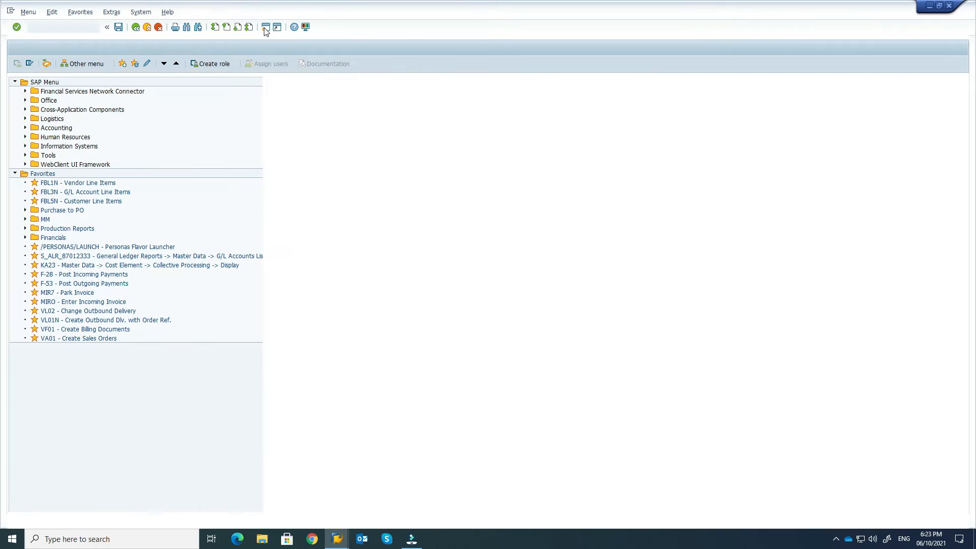
type("mb")
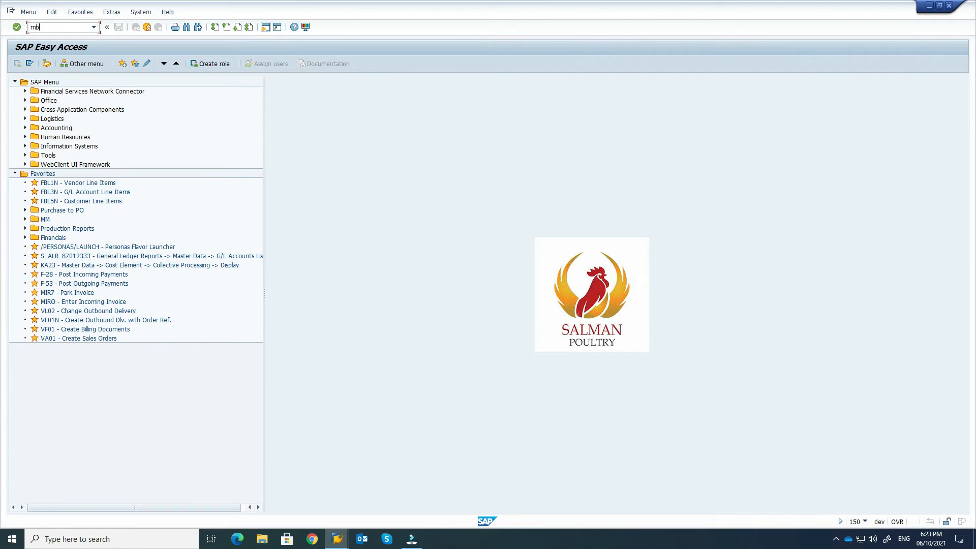
type("21")
key("Return")
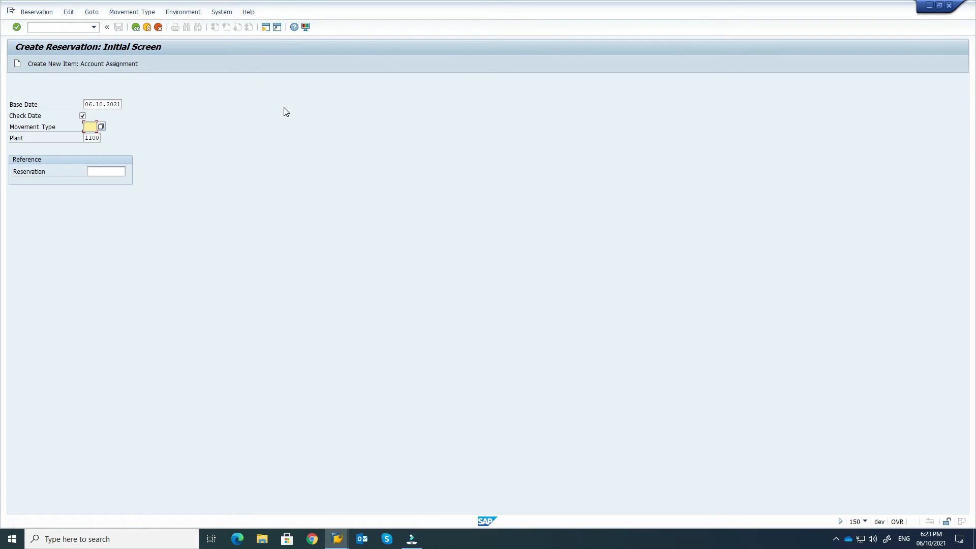
- Set movement type 201 and plant 1100 BREEDER-BE BE JAN for the reservation and continue to the item entry
left_click(101, 127)
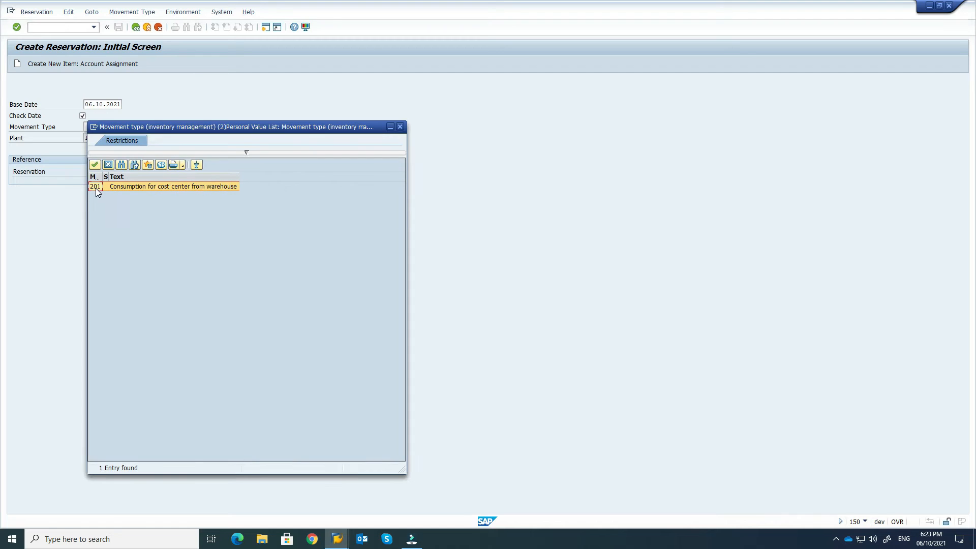
double_click(96, 186)
double_click(89, 139)
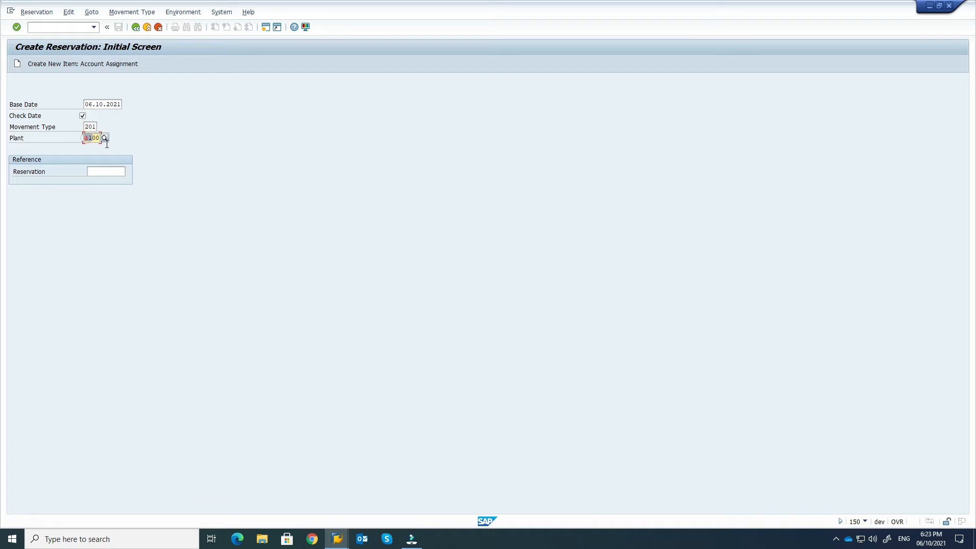
key("Delete")
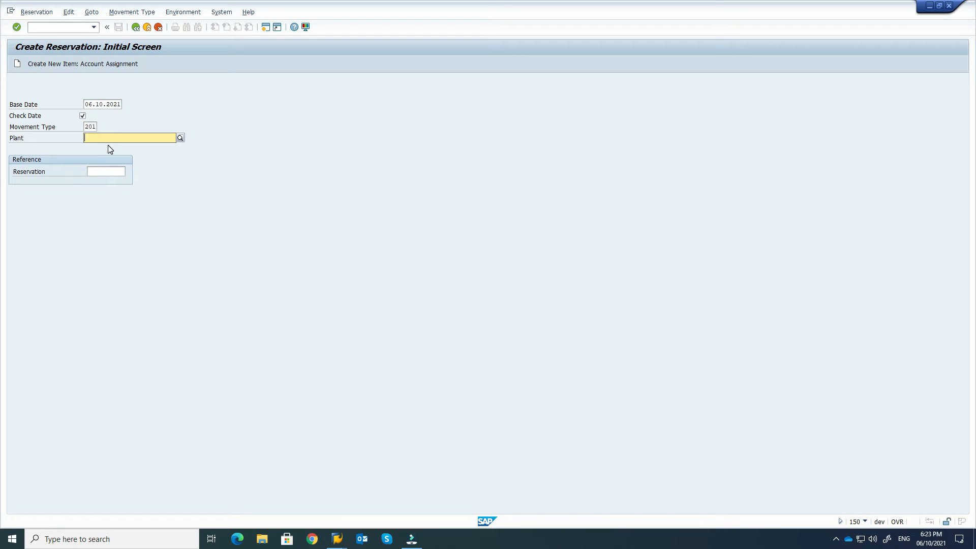
left_click(180, 137)
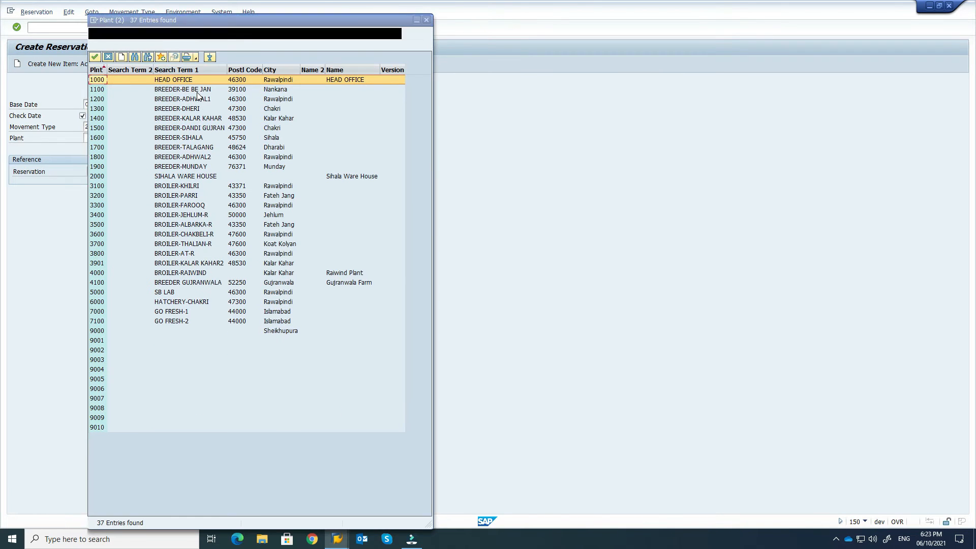
double_click(196, 92)
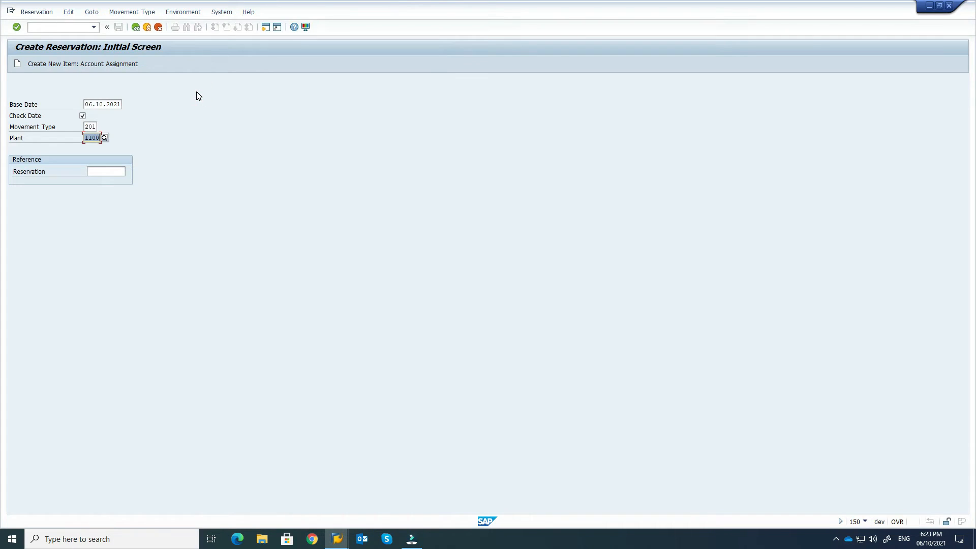
key("Return")
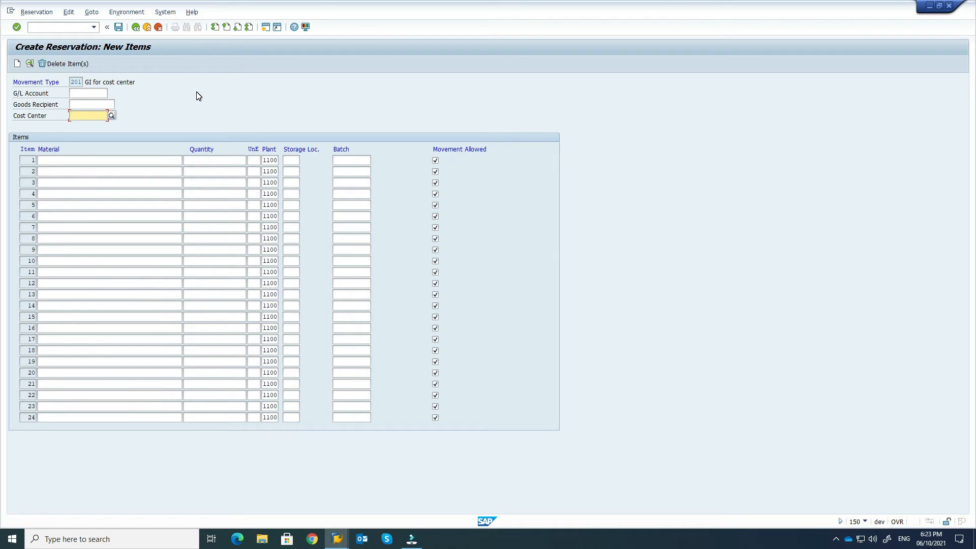
- Look up the cost centers without restrictions and assign 112001 Breeder-Be Be Jan to the reservation
left_click(112, 117)
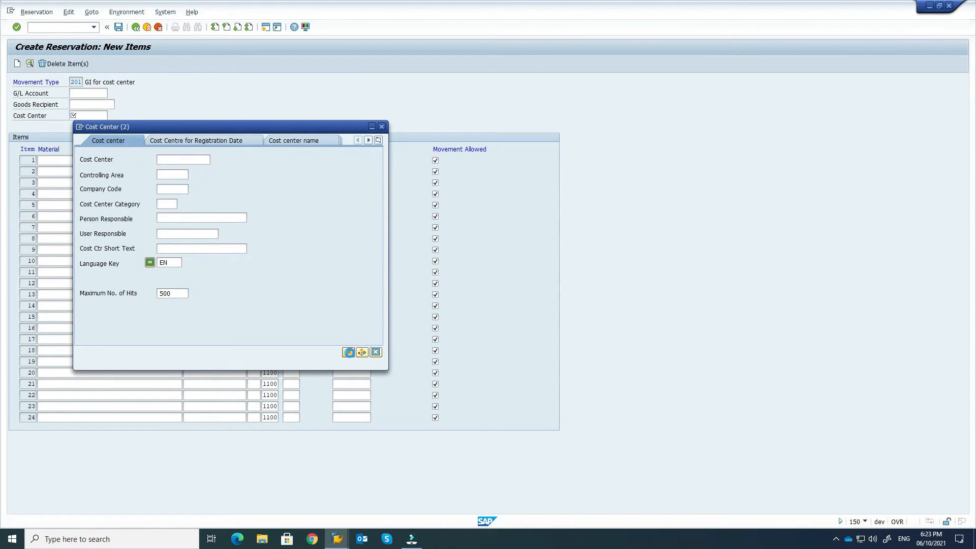
left_click(349, 352)
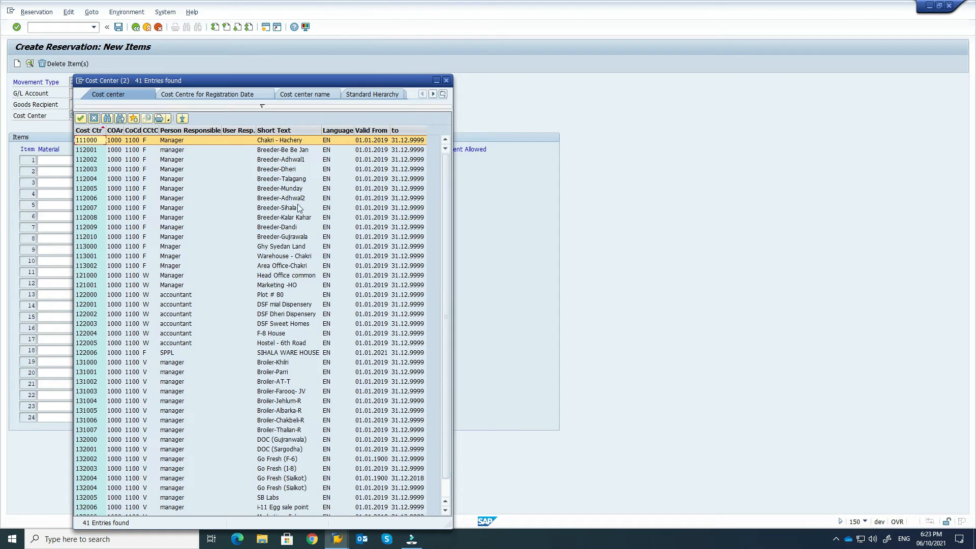
double_click(291, 151)
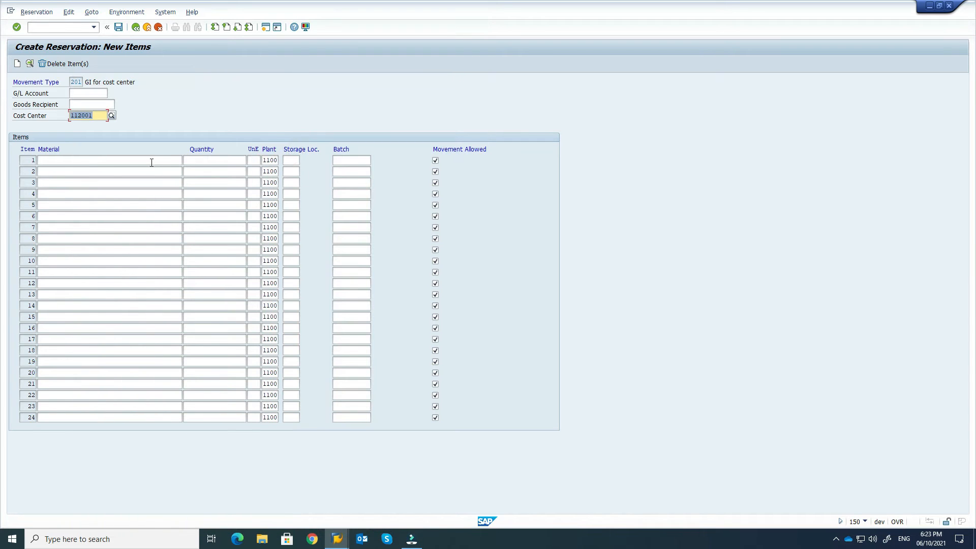
left_click(151, 161)
key("alt+Tab")
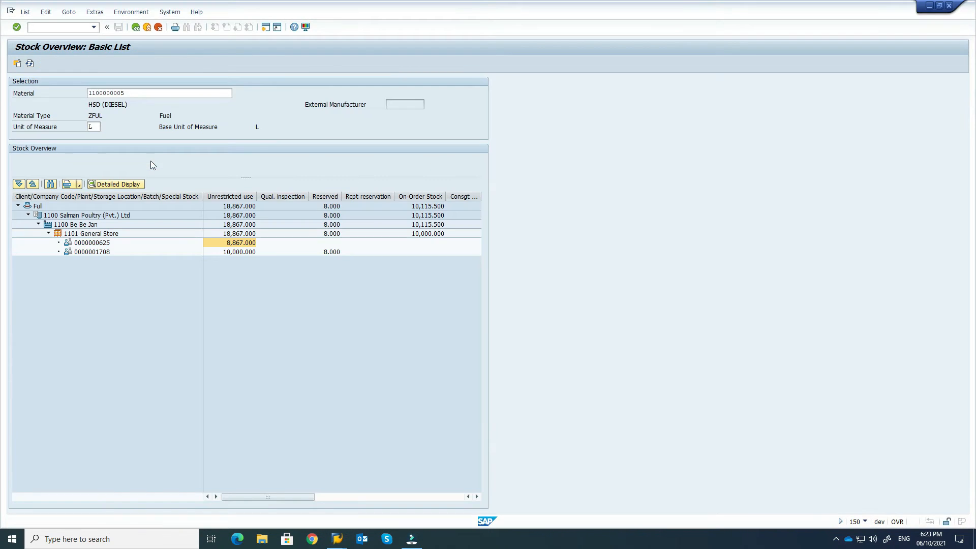
left_click_drag(130, 93, 58, 92)
key("ctrl+c")
key("alt+Tab")
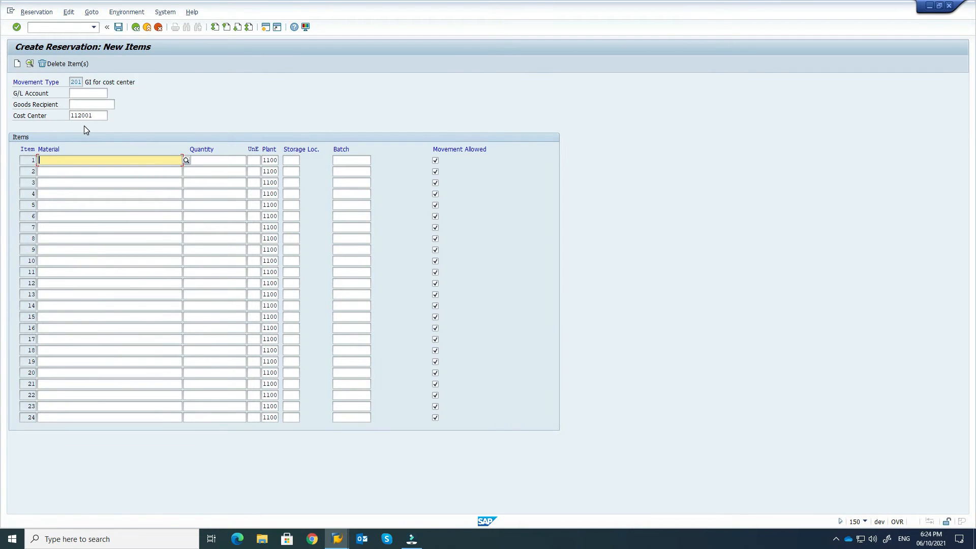
key("ctrl+v")
- Check the available stock in the stock overview and set the first item's quantity to 867
left_click(222, 160)
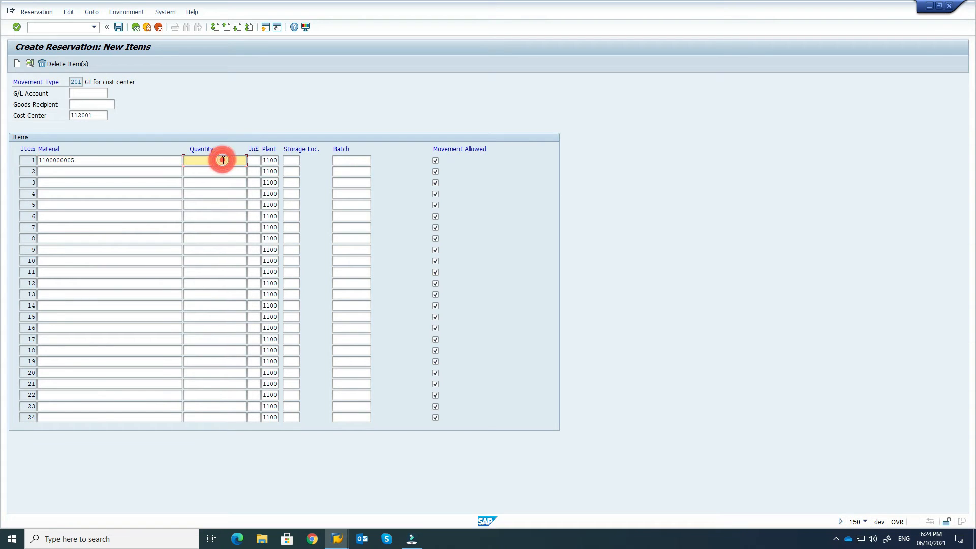
key("alt+Tab")
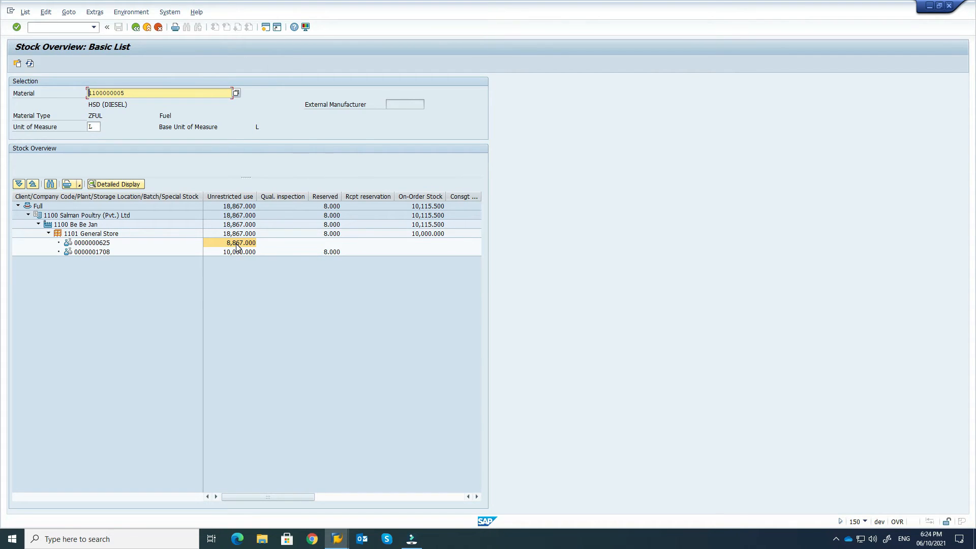
key("alt+Tab")
left_click(212, 162)
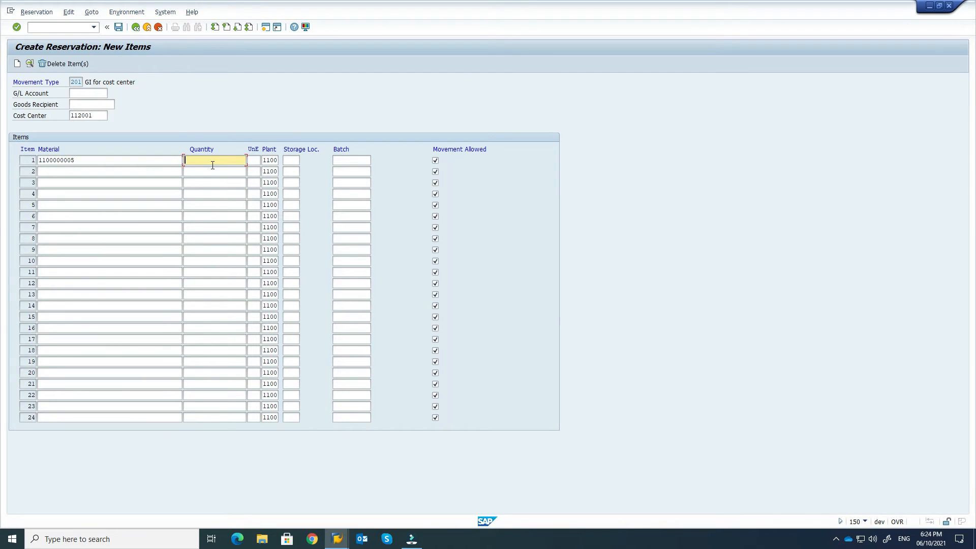
type("867")
- Check the storage location in the stock overview and enter 1101 for the first reservation item
left_click(294, 160)
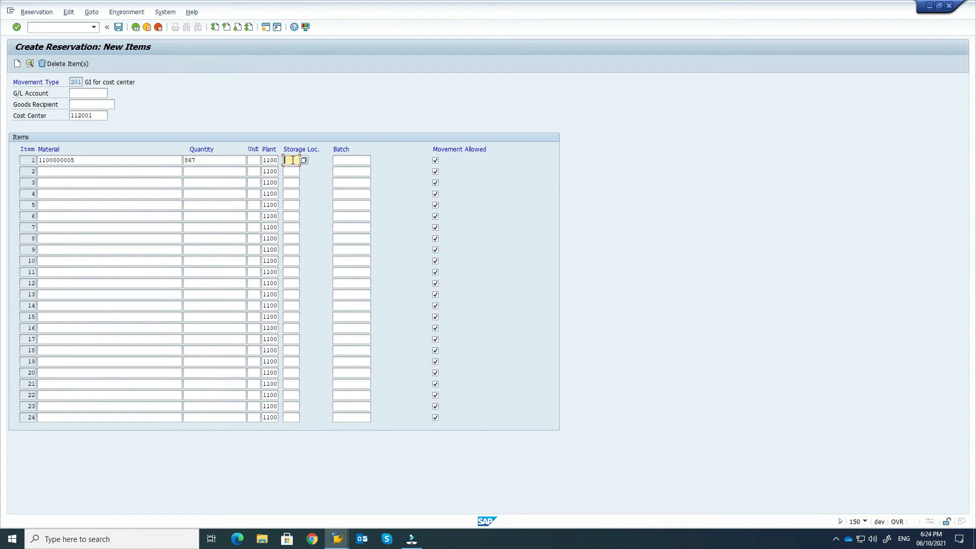
key("alt+Tab")
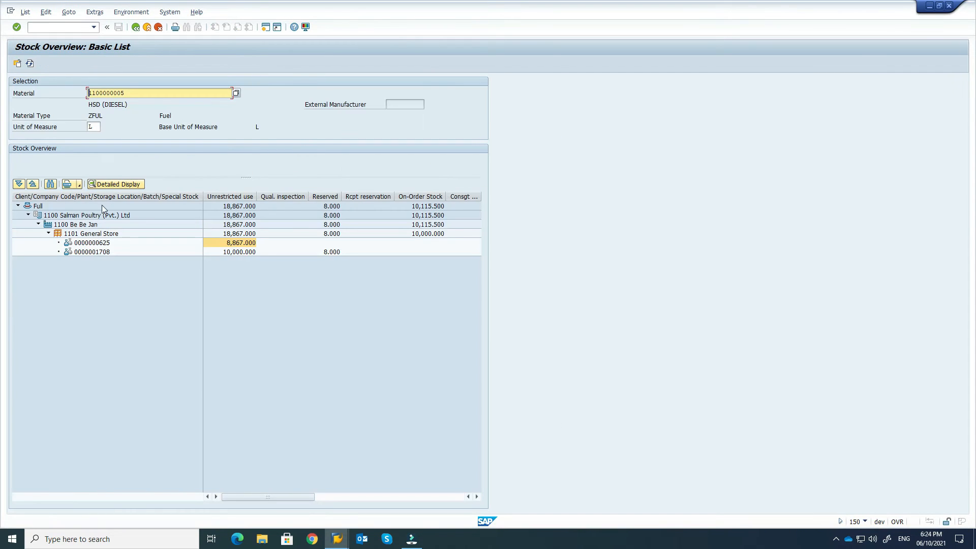
key("alt+Tab")
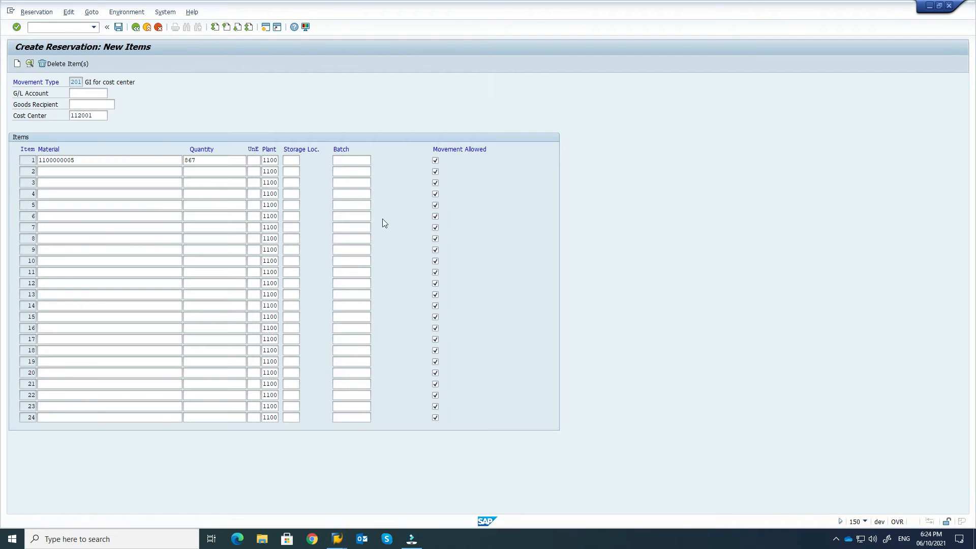
type("1101")
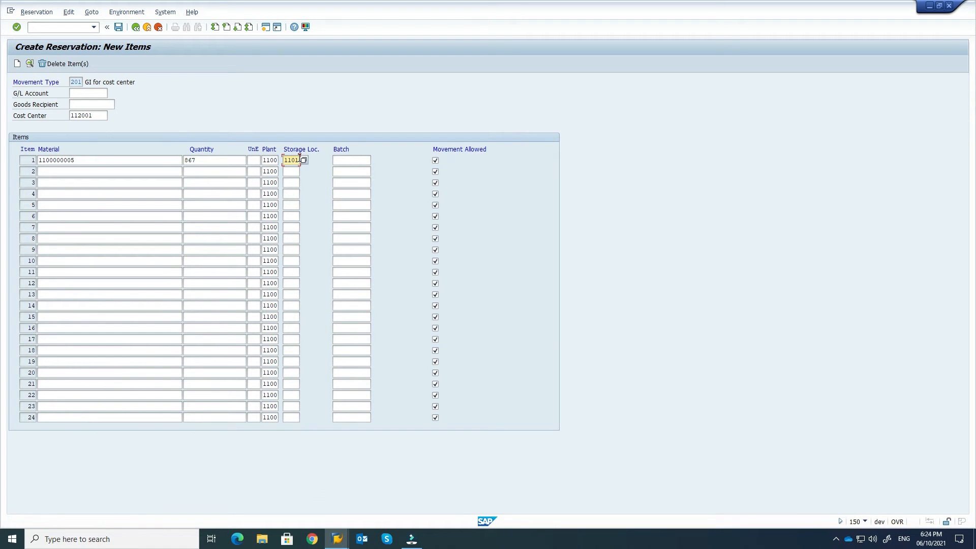
key("alt+Tab")
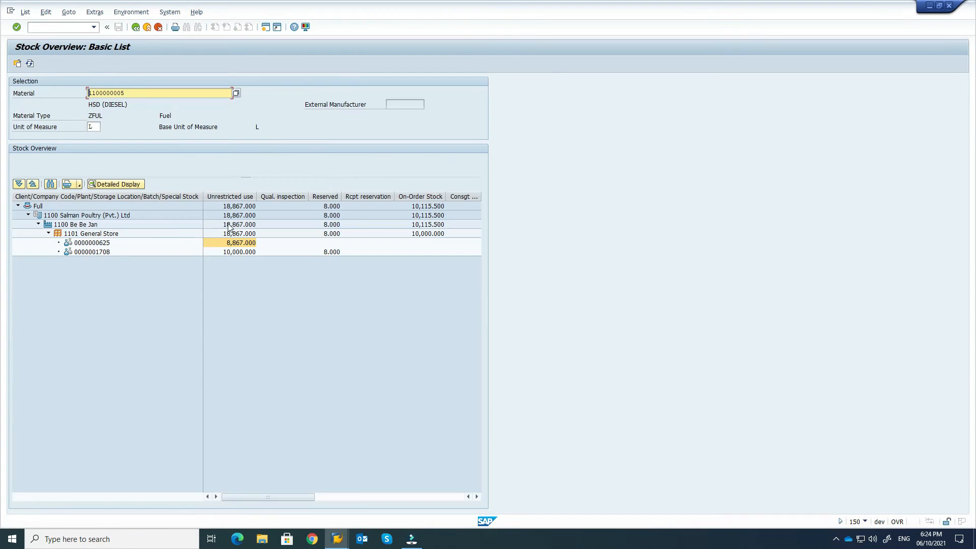
key("alt+Tab")
left_click(348, 159)
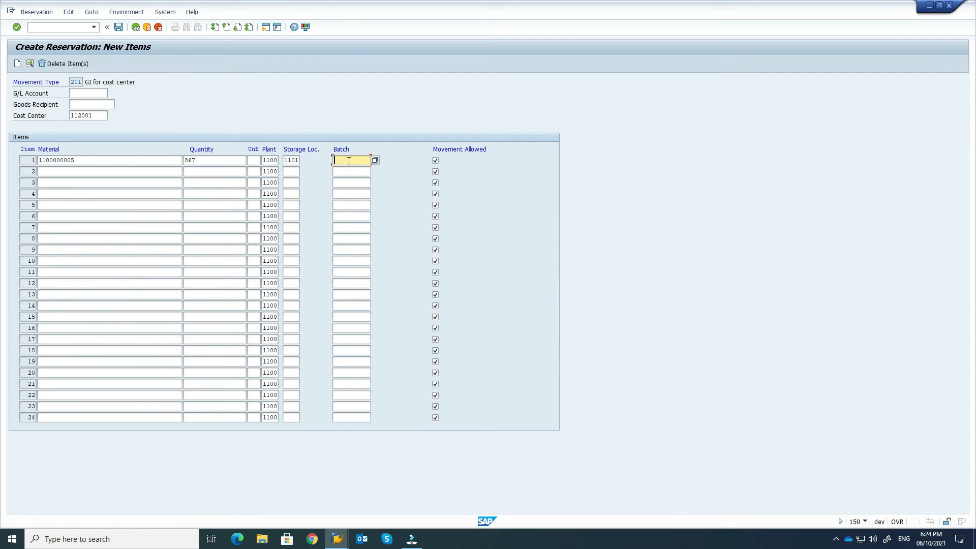
key("alt+Tab")
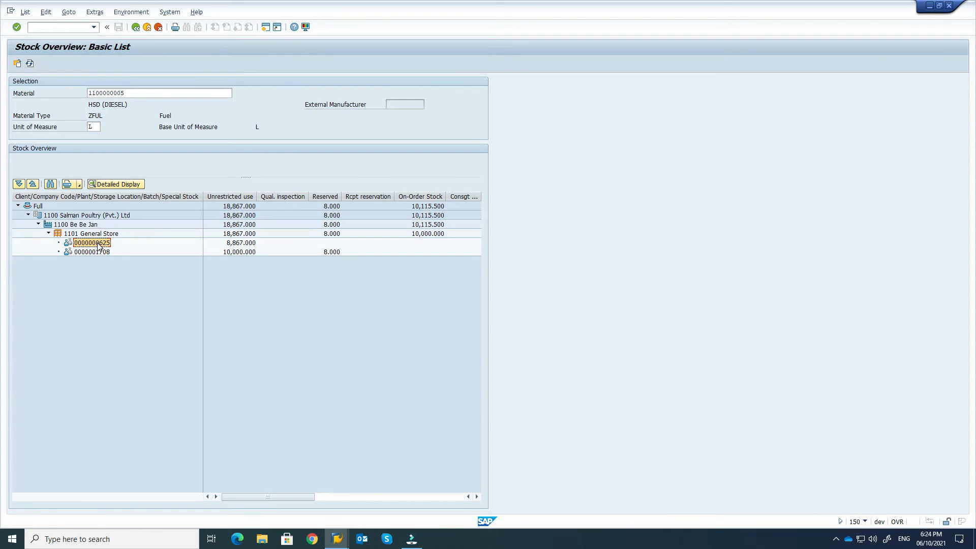
key("ctrl+c")
key("alt+Tab")
key("ctrl+v")
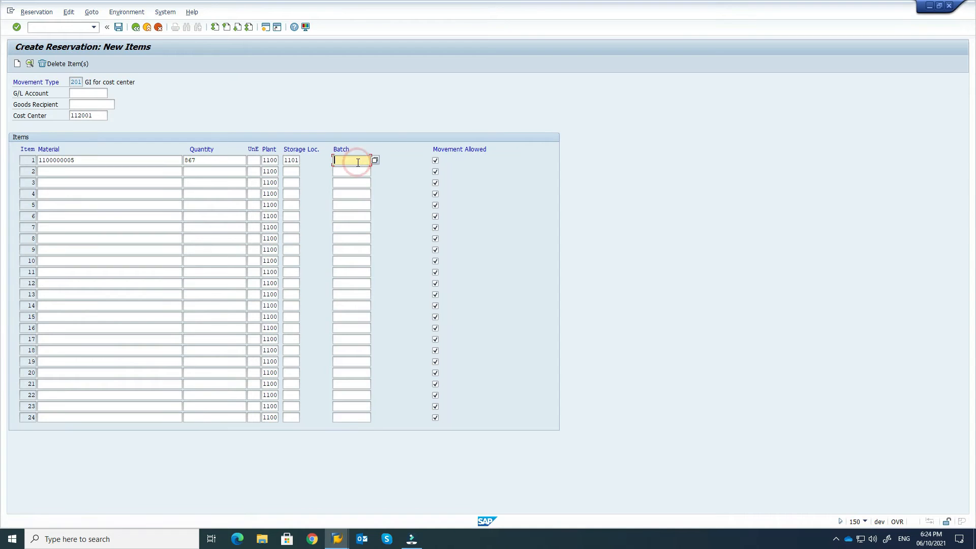
key("Return")
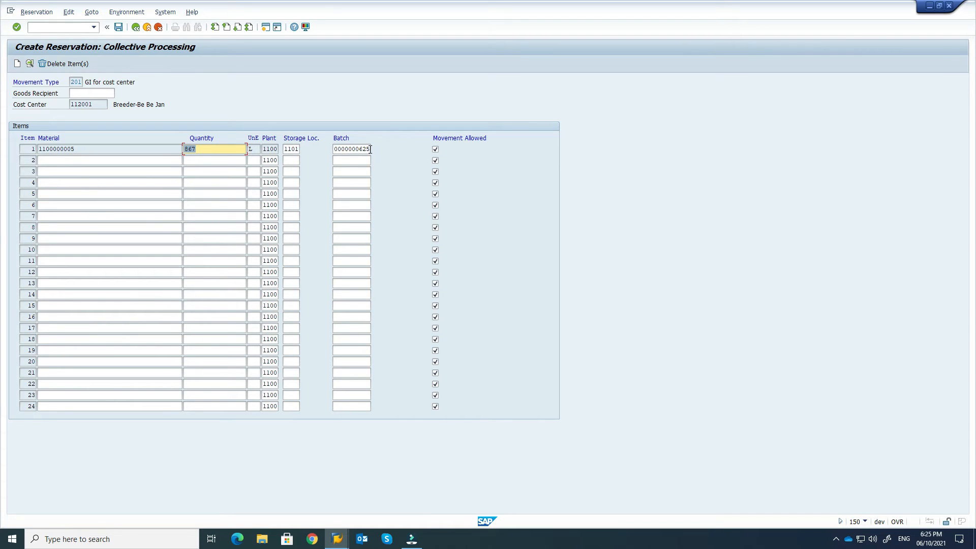
- Save the reservation and copy its document number from the posting message details
left_click(118, 27)
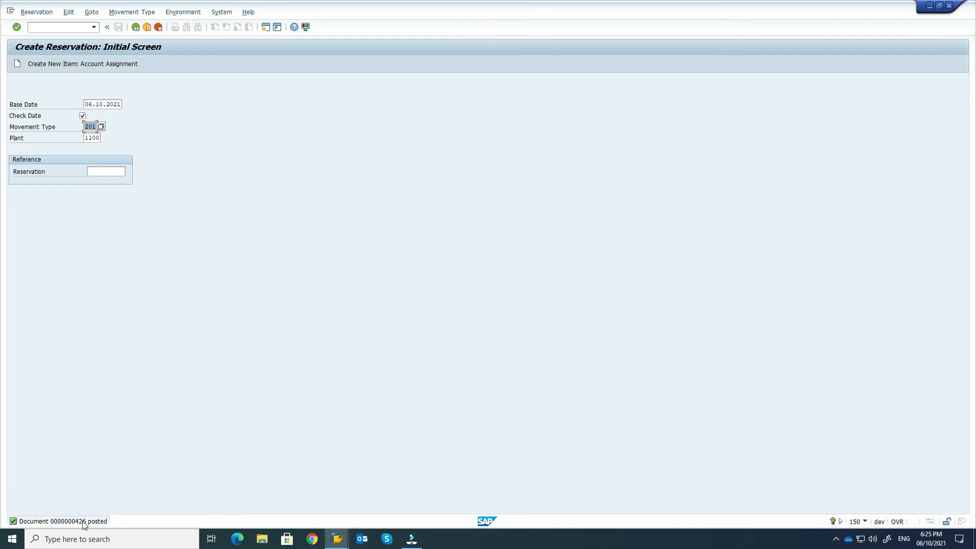
left_click(81, 523)
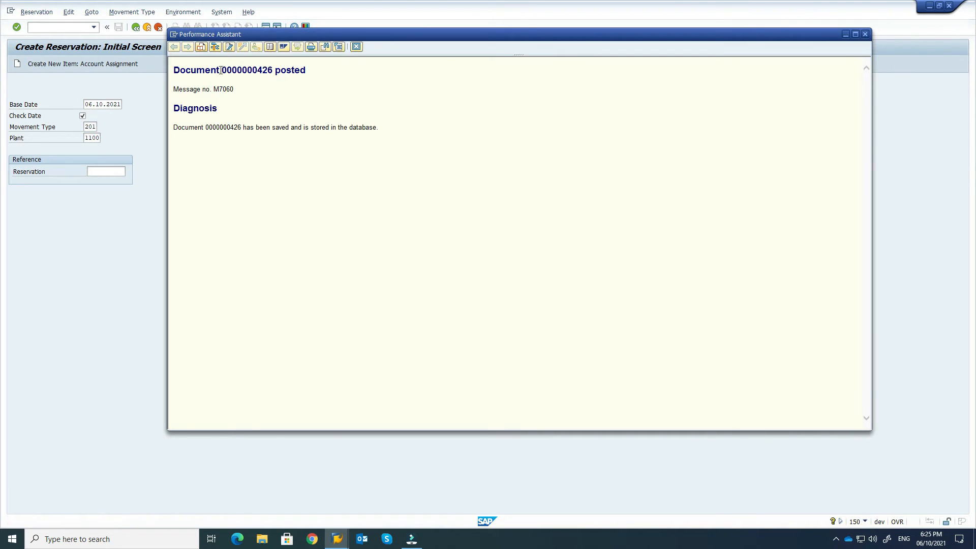
double_click(223, 70)
key("ctrl+c")
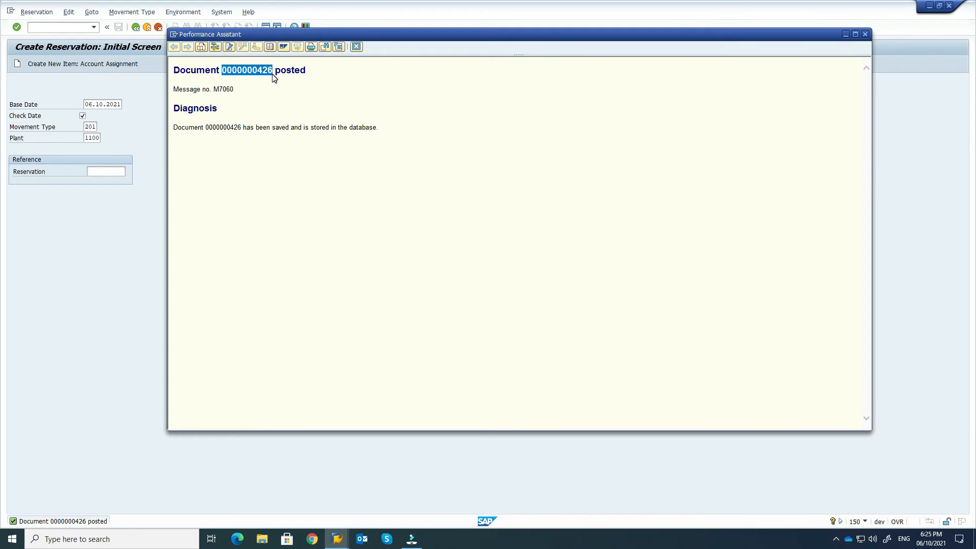
left_click(867, 36)
key("alt+Tab")
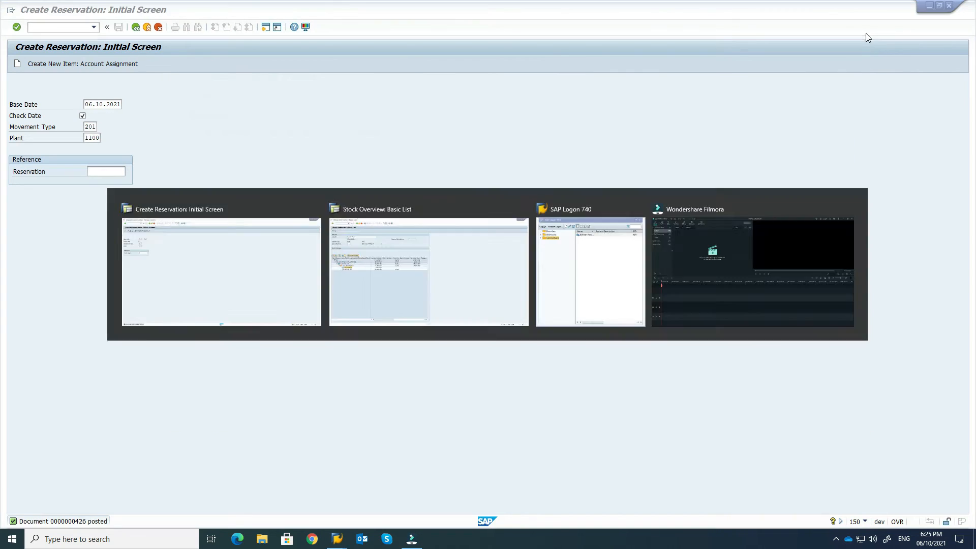
key("alt+Tab")
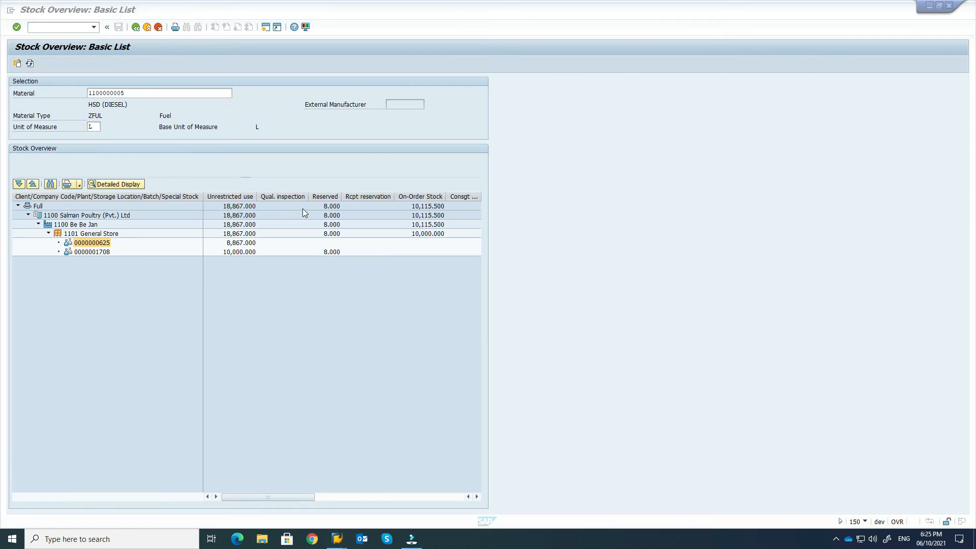
left_click(25, 12)
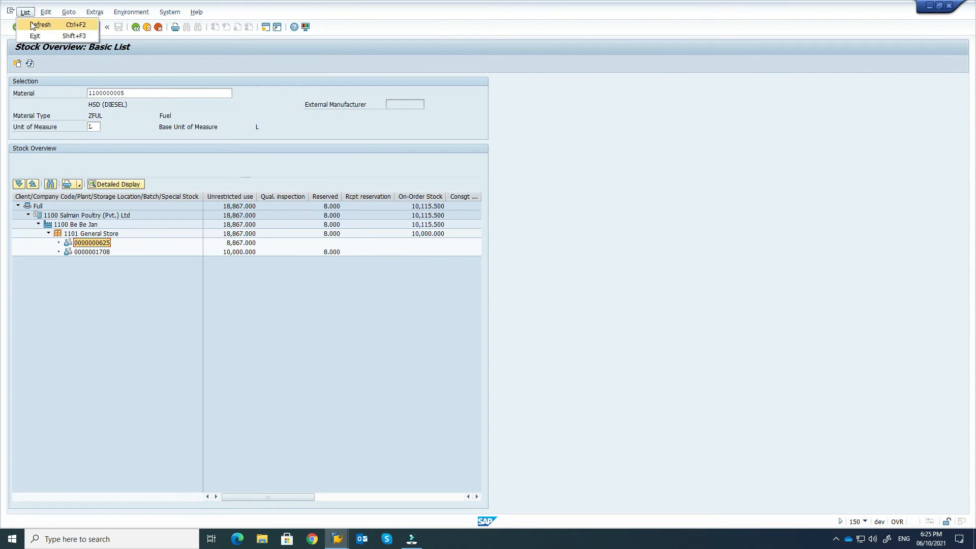
left_click(35, 25)
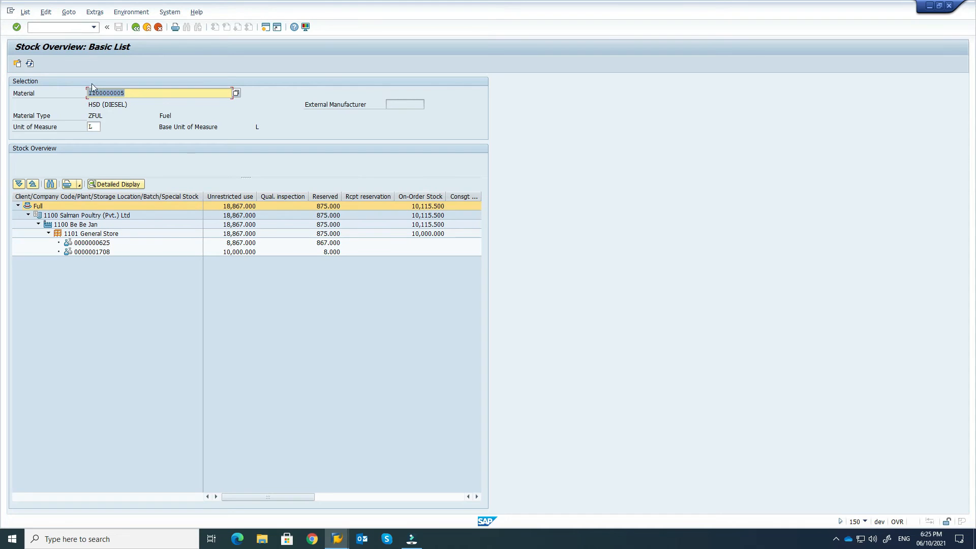
left_click(323, 245)
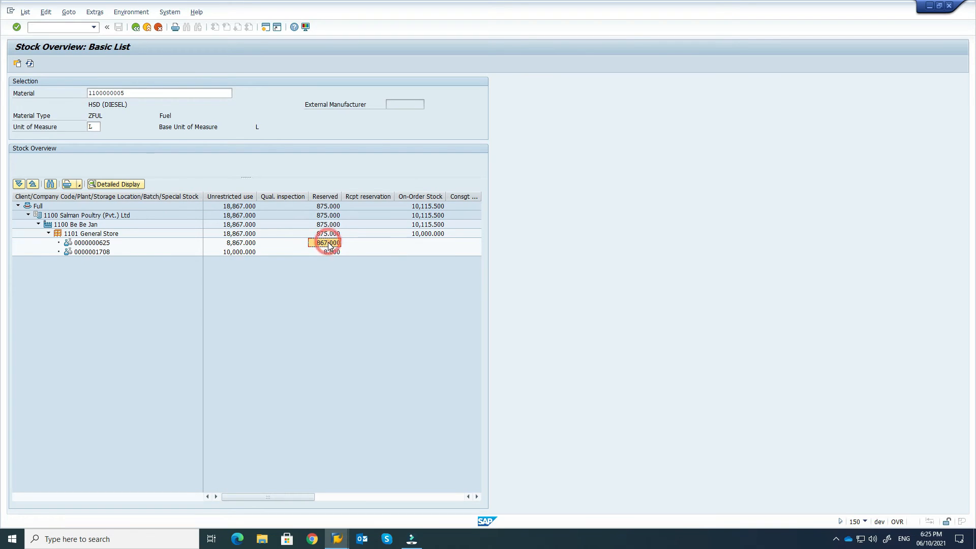
left_click(85, 245)
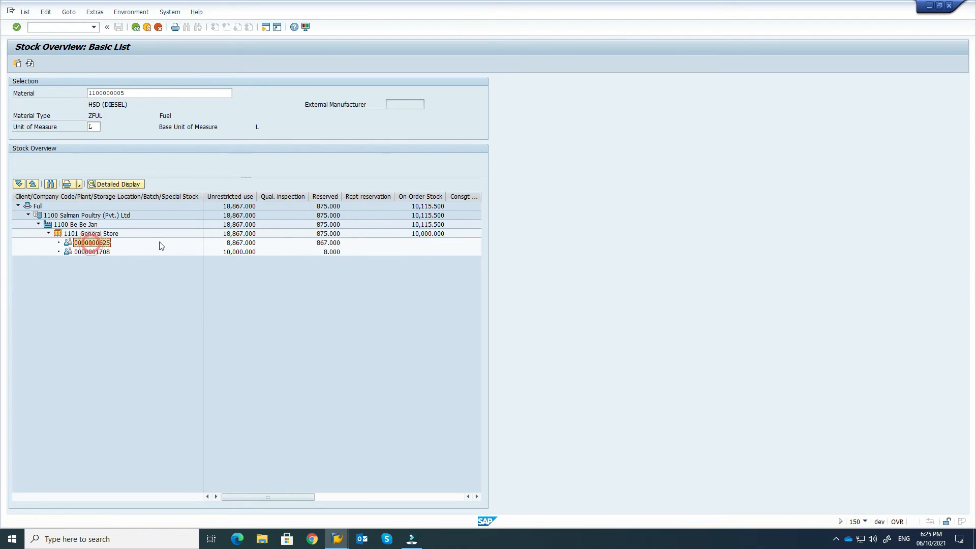
left_click(325, 246)
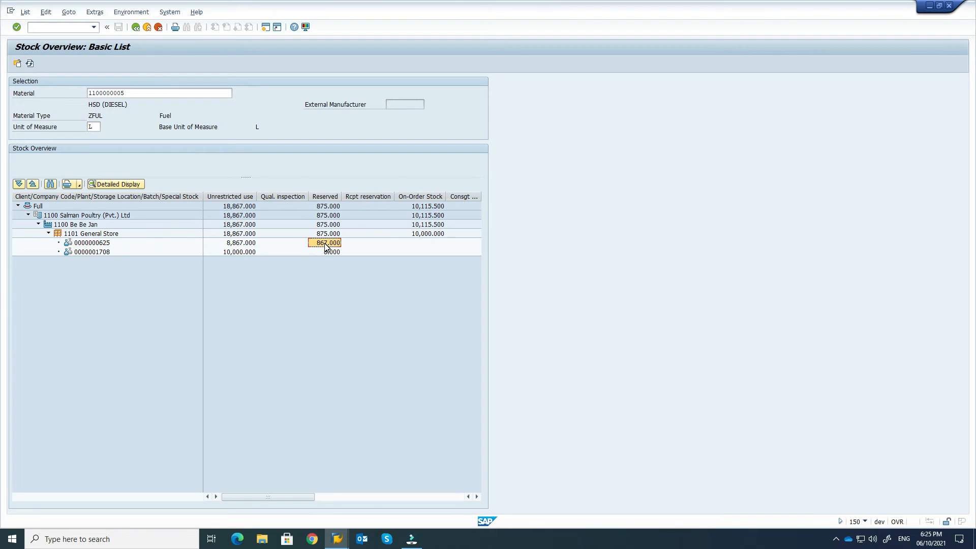
- Leave the reservation transaction and start transaction MIGO
key("alt+Tab")
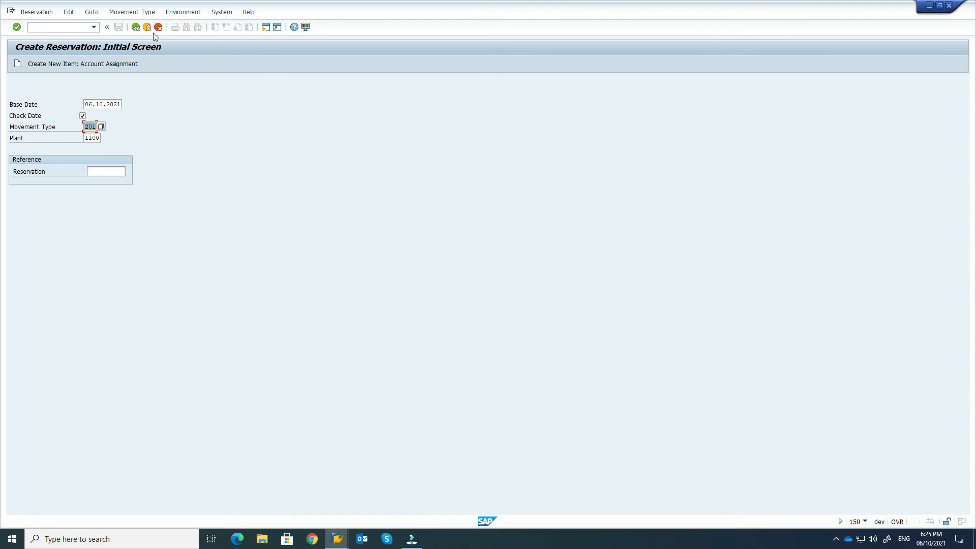
left_click(136, 27)
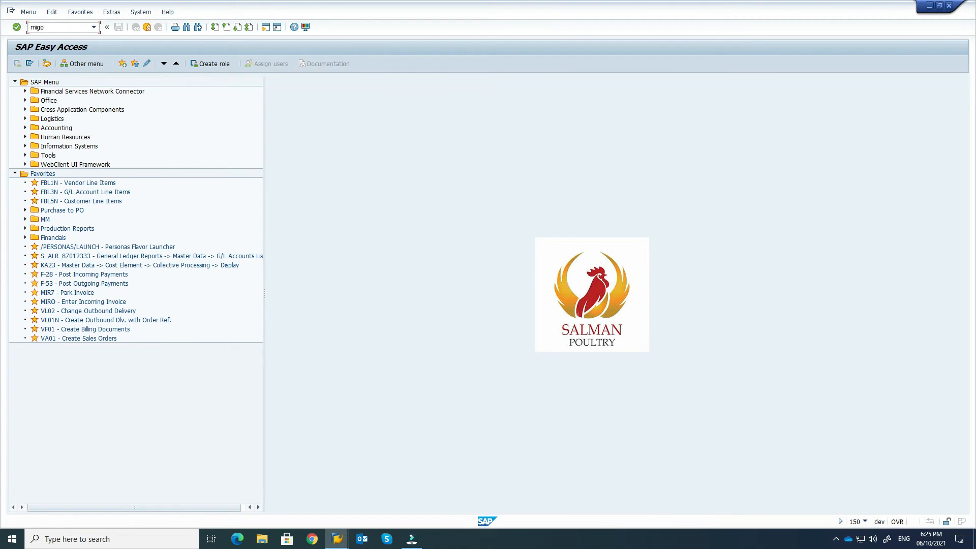
key("Return")
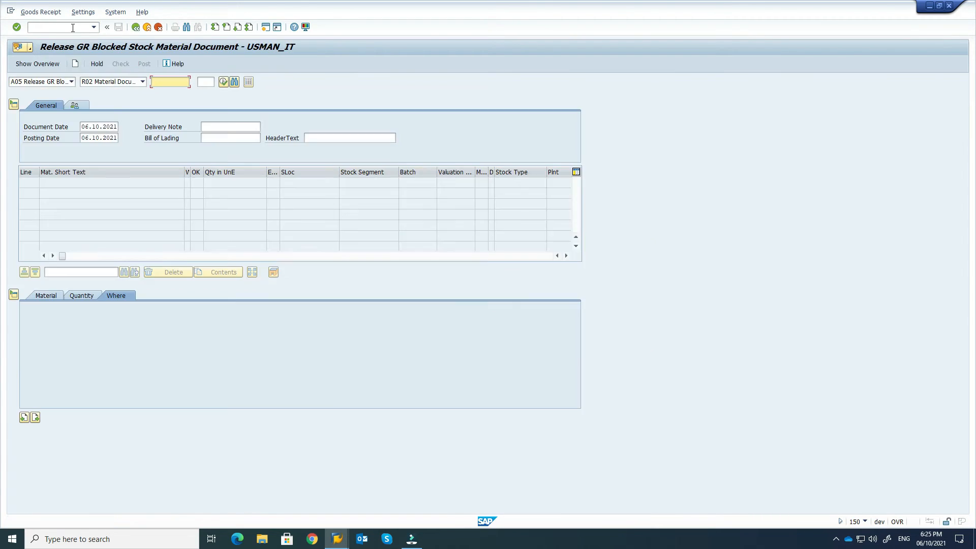
left_click(72, 82)
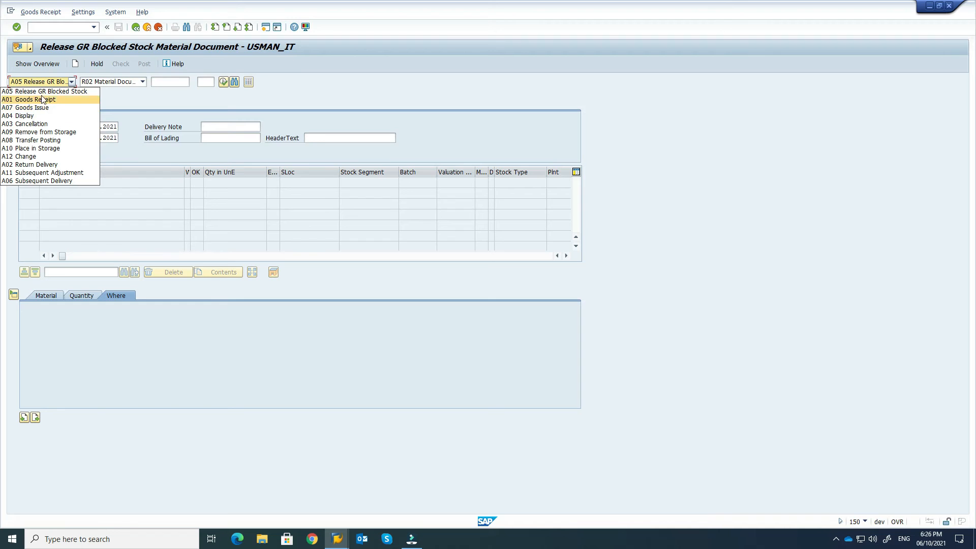
left_click(107, 95)
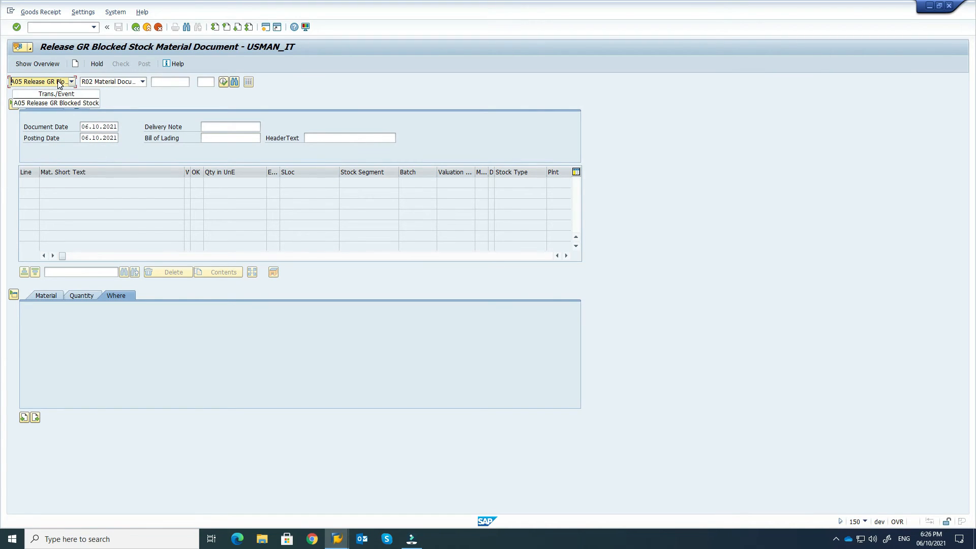
left_click(72, 81)
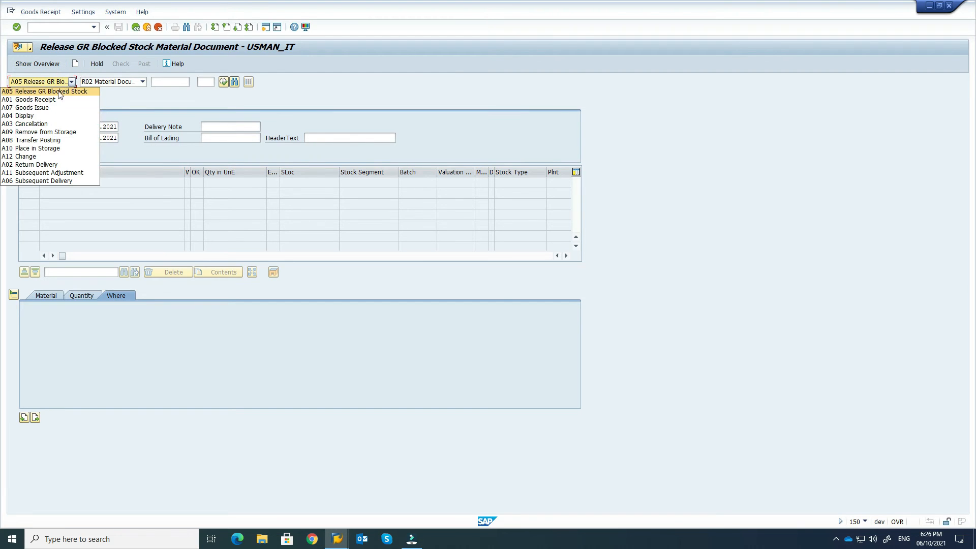
left_click(42, 107)
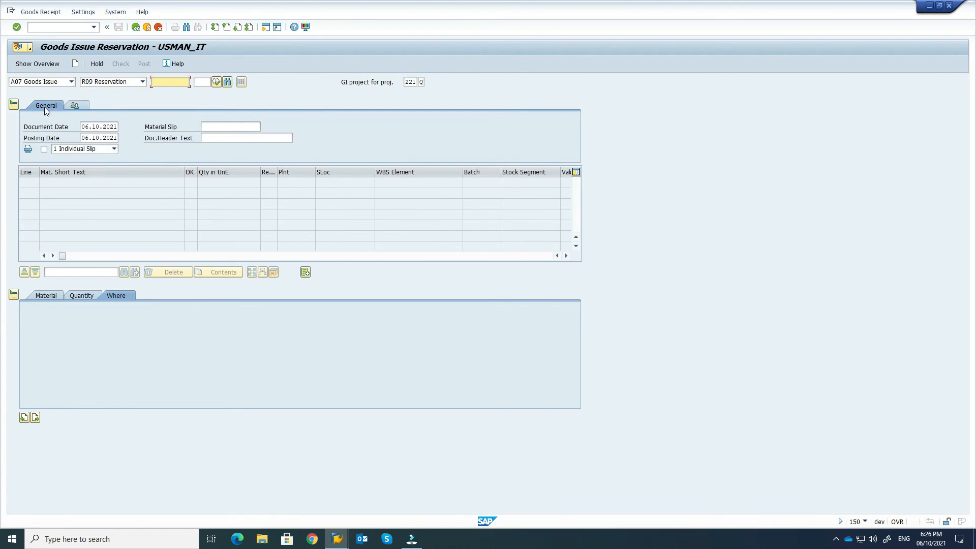
left_click(141, 83)
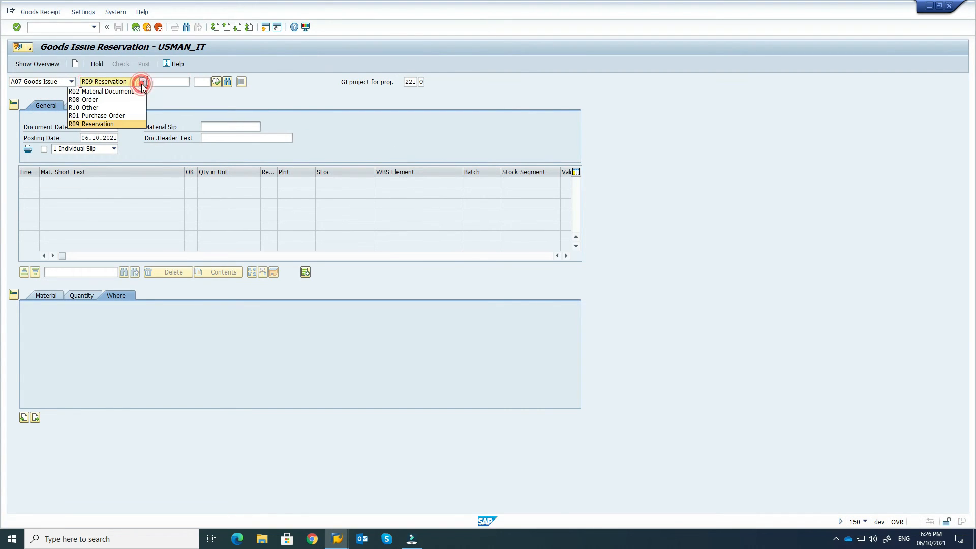
left_click(111, 125)
left_click(171, 82)
key("ctrl+v")
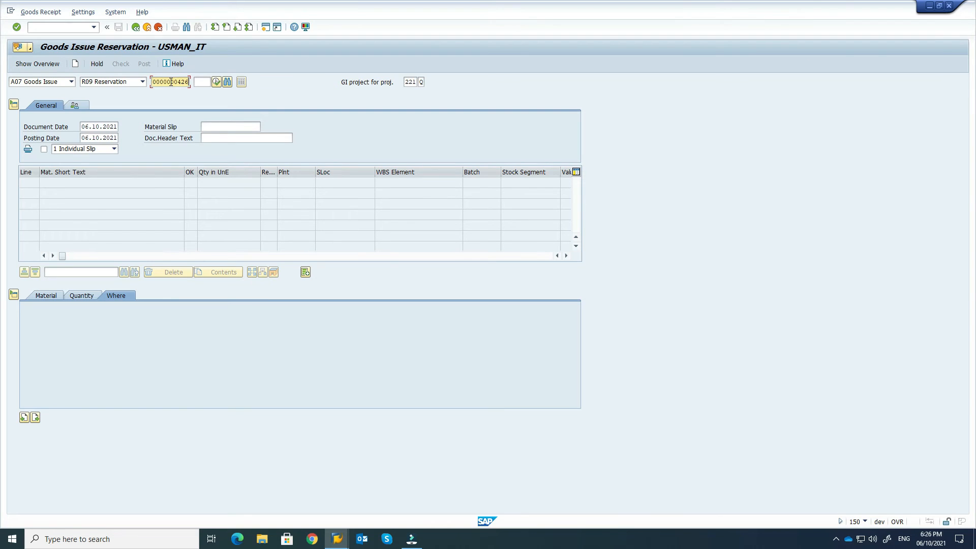
- Look up movement type 201, consumption for cost center from warehouse, assign it and load the reservation item
left_click(407, 81)
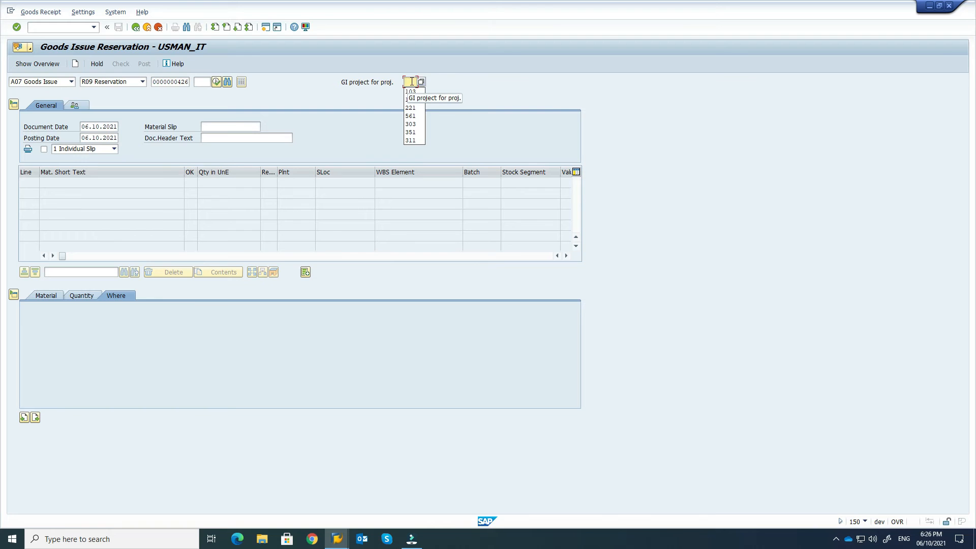
left_click(421, 82)
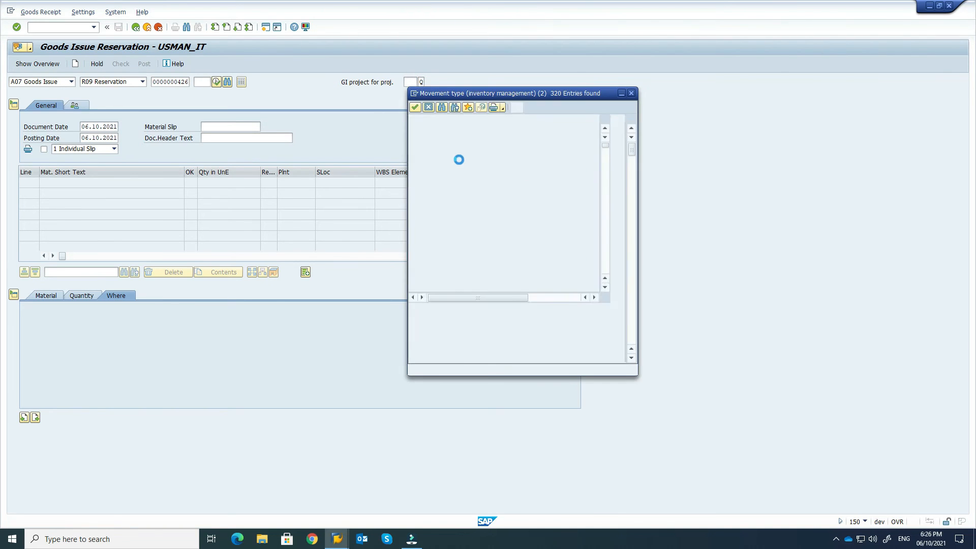
scroll(436, 254, "down", 5)
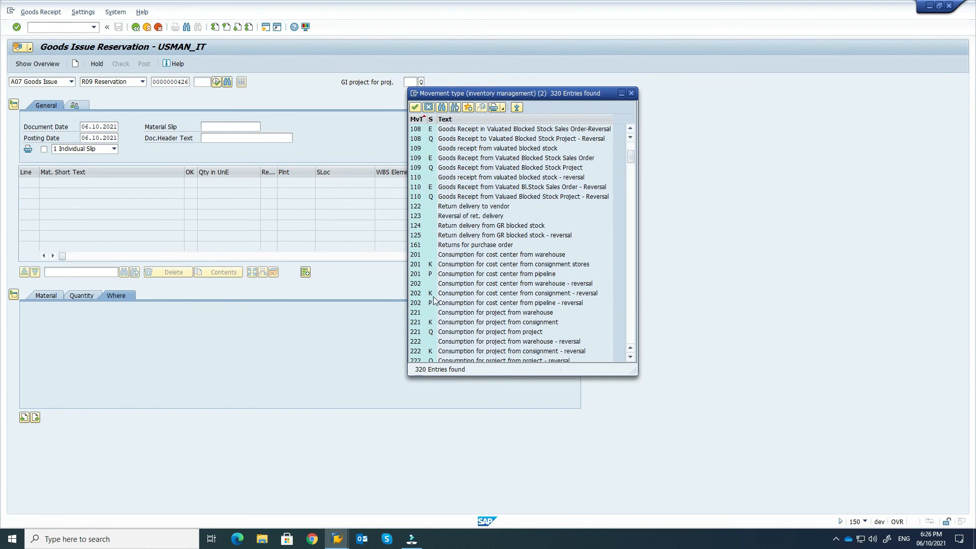
double_click(442, 254)
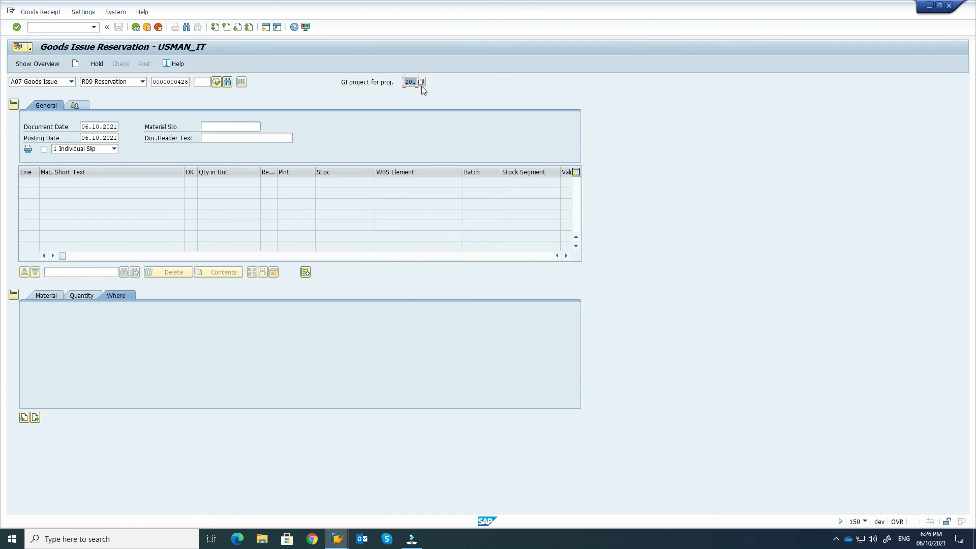
left_click(444, 87)
key("Return")
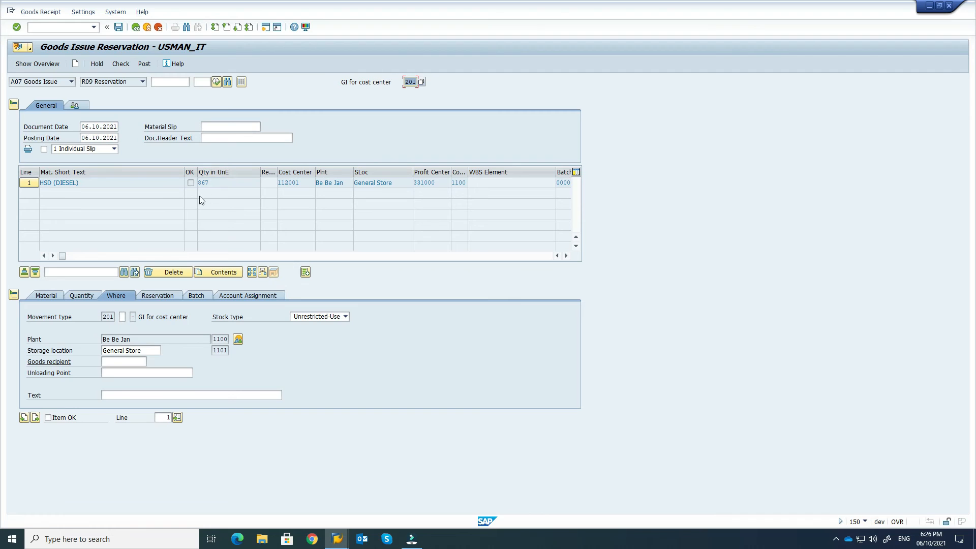
- Mark the HSD (DIESEL) item as OK, run the document check and post the goods issue
left_click(48, 417)
left_click(119, 65)
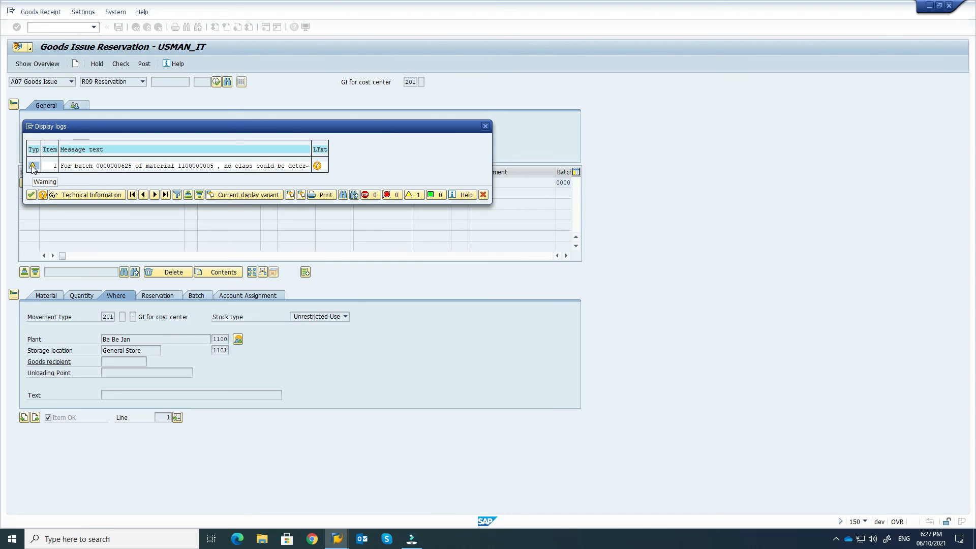
left_click(31, 195)
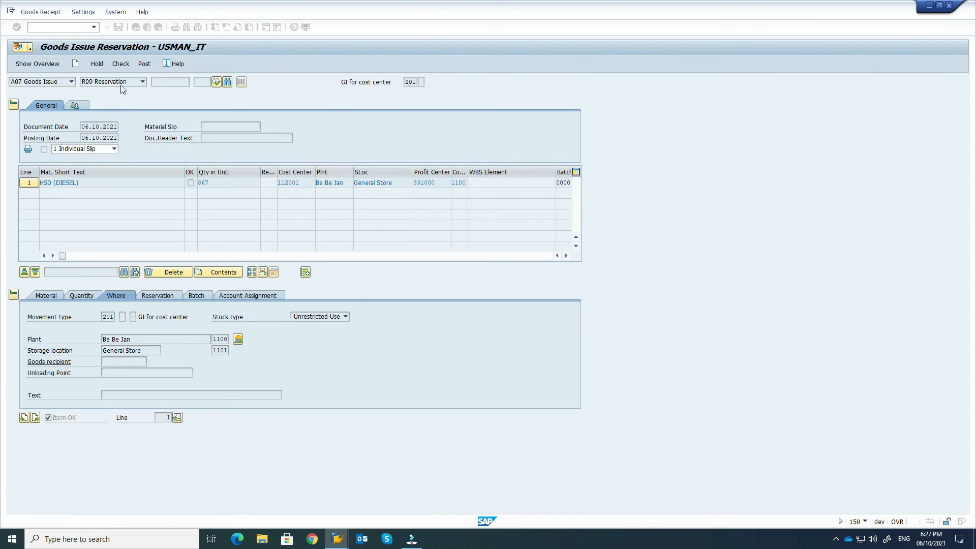
left_click(144, 64)
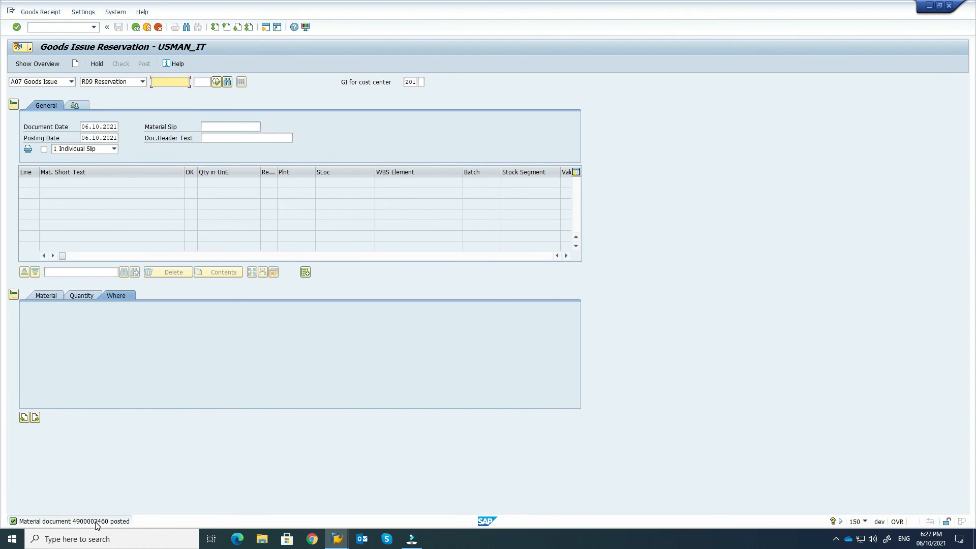
- Open the details of the material document posting message and highlight the document number
double_click(98, 523)
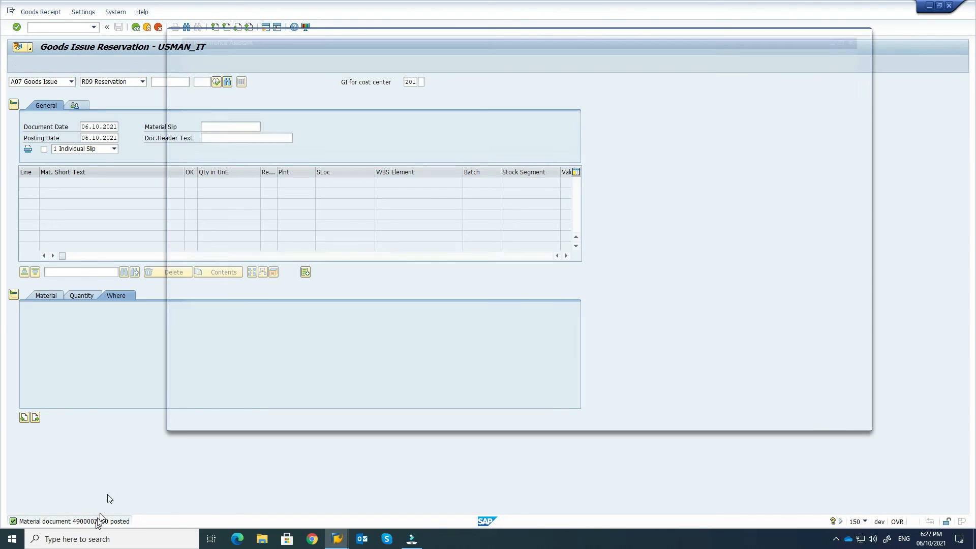
left_click_drag(259, 70, 308, 71)
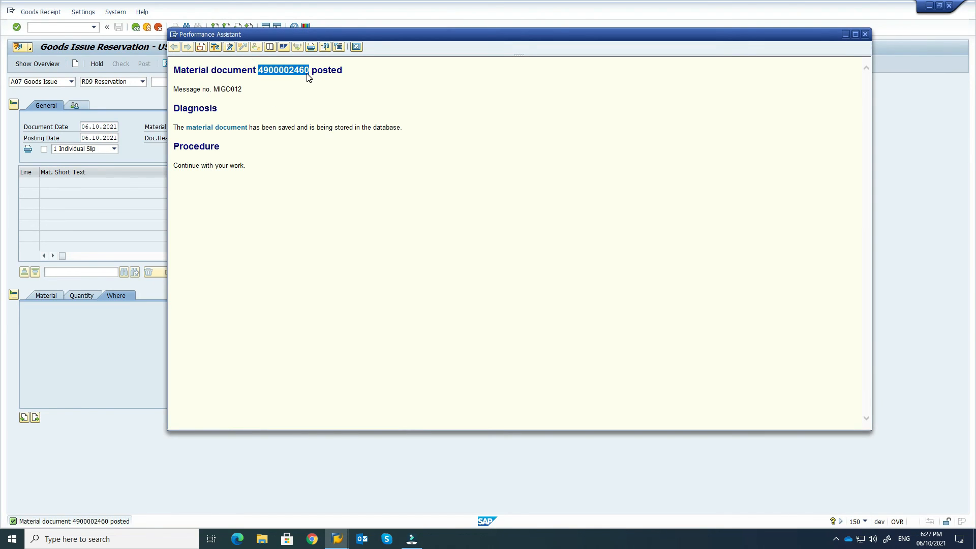
left_click(863, 35)
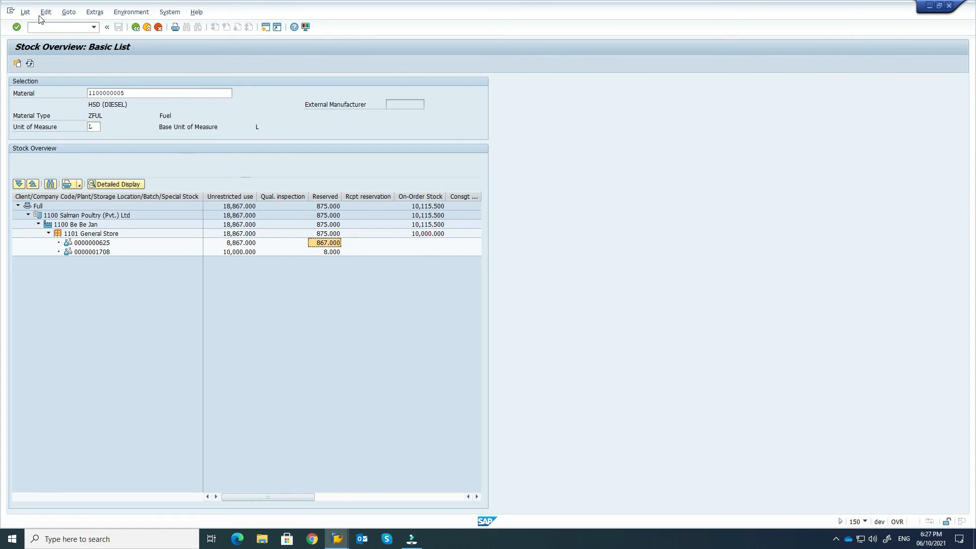
- Refresh the stock overview of HSD (DIESEL) to check its unrestricted and reserved stock after the goods issue
left_click(26, 12)
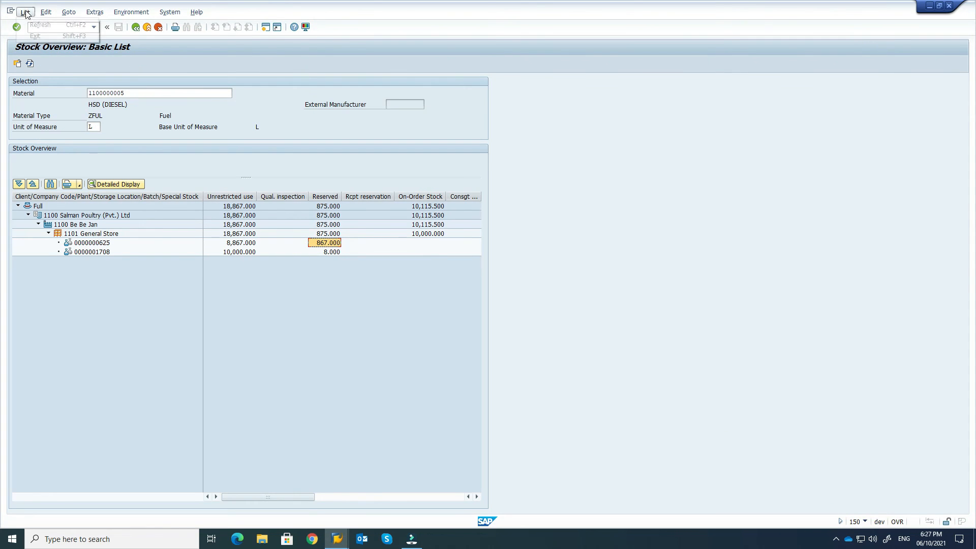
left_click(37, 24)
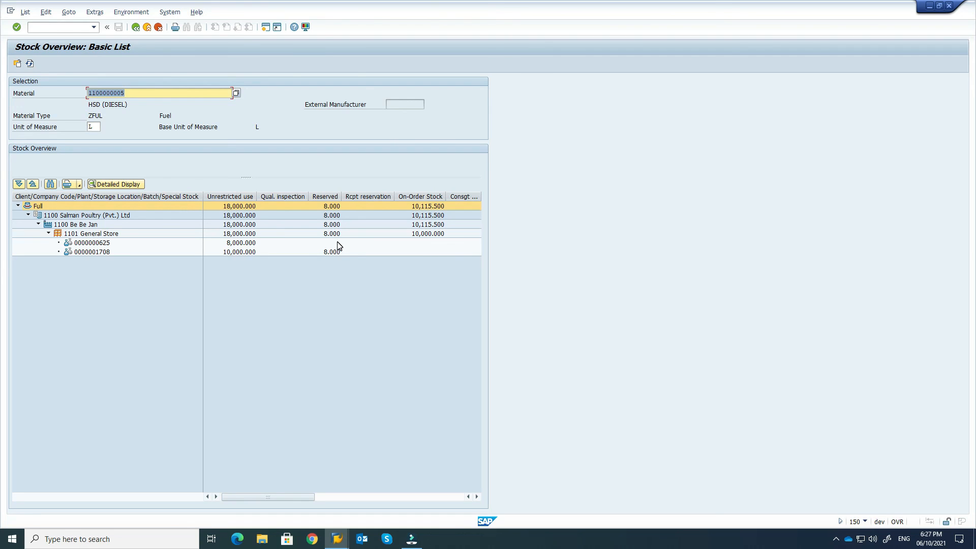
- Open the Material Document List with transaction MB51 in a new session
left_click(265, 30)
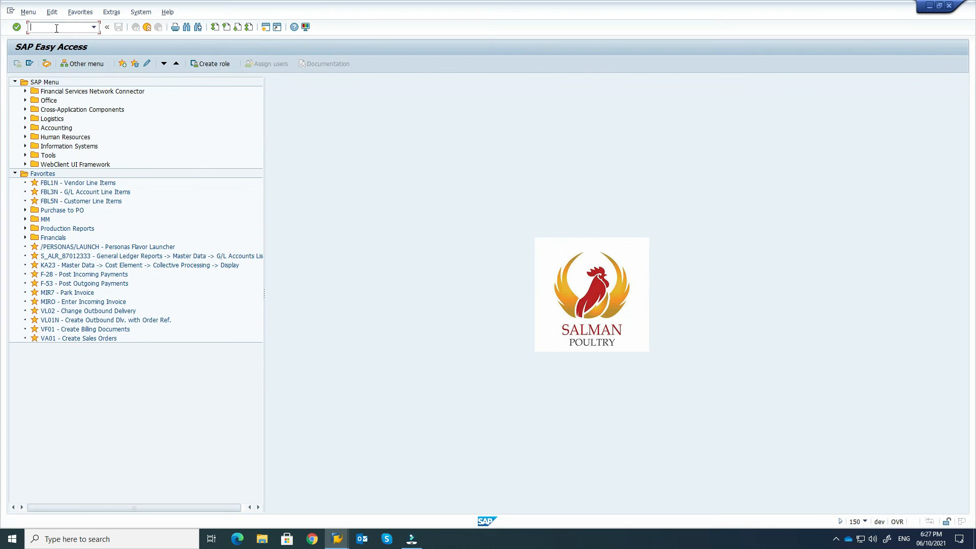
left_click(55, 28)
type("mb51")
key("Return")
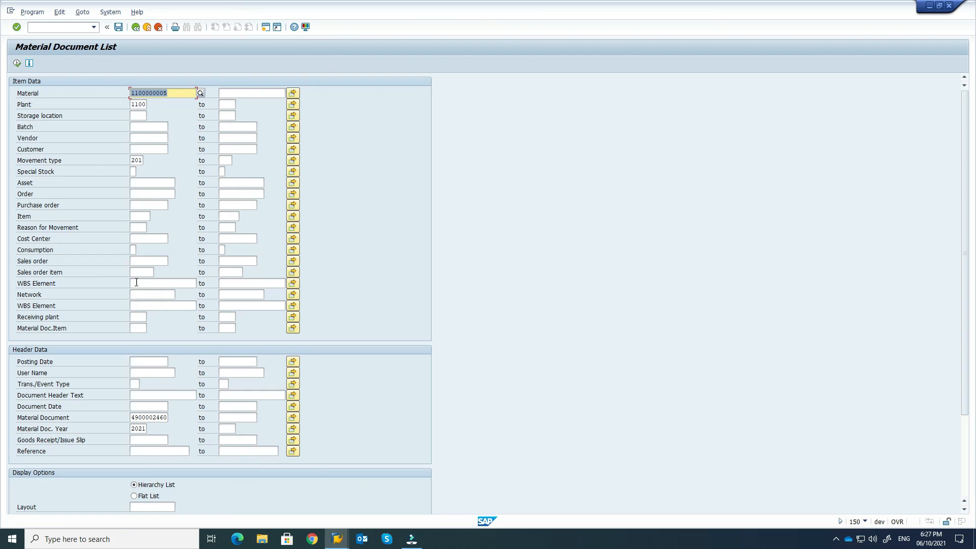
- Review the movement type and material document criteria, run the list as a flat list, and return to the selection screen
left_click(138, 160)
left_click(140, 160)
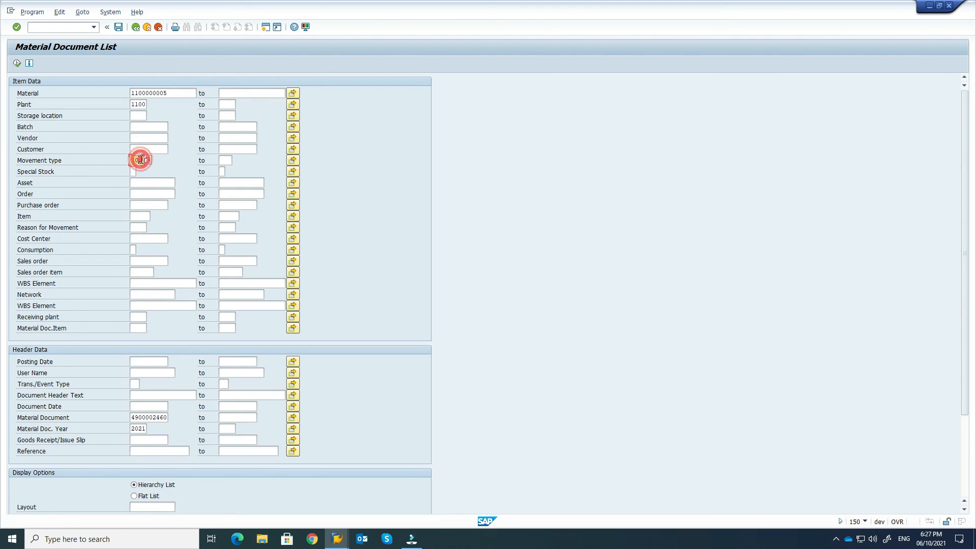
double_click(132, 418)
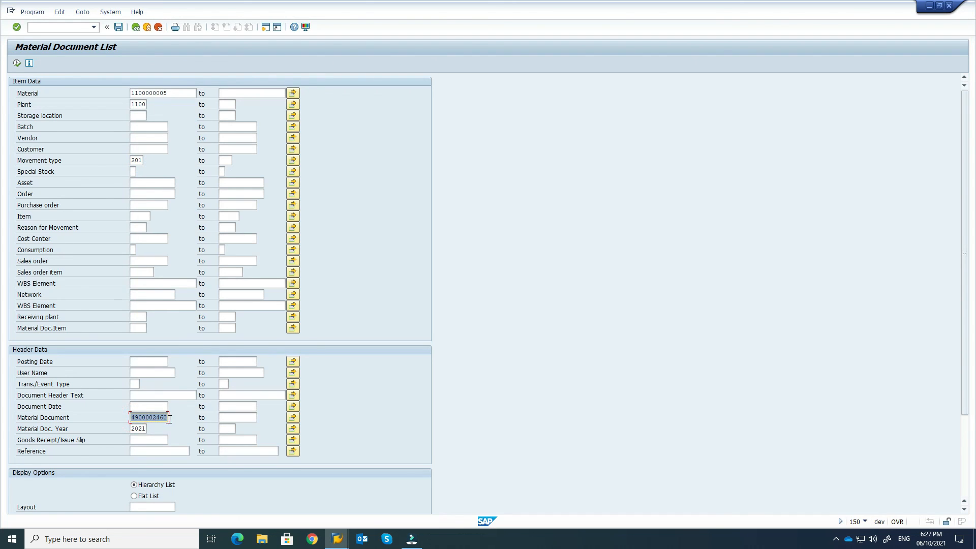
left_click(134, 496)
left_click(17, 63)
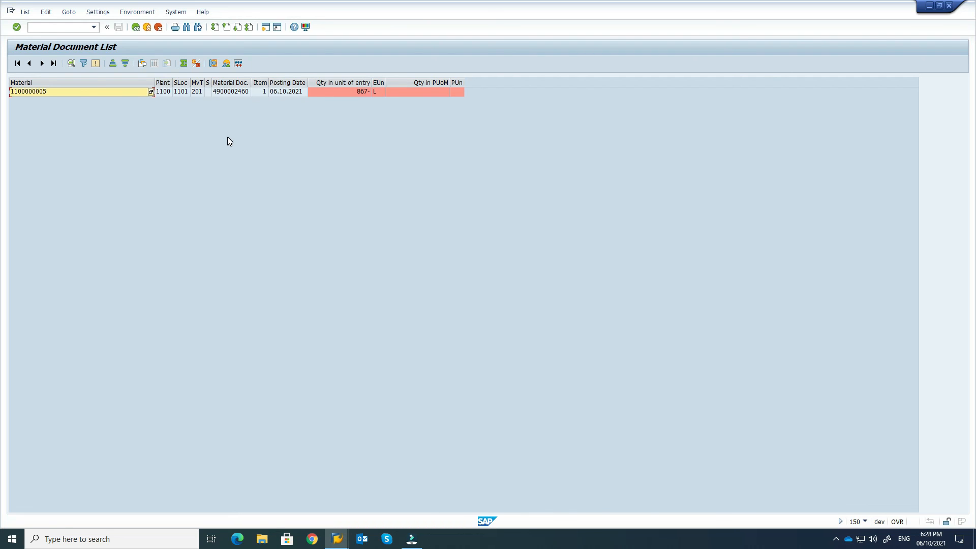
left_click(136, 27)
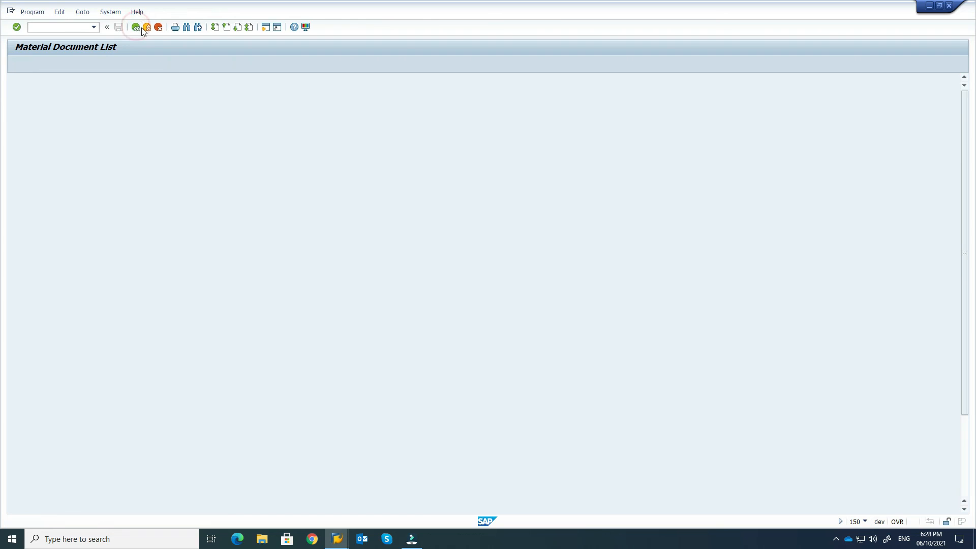